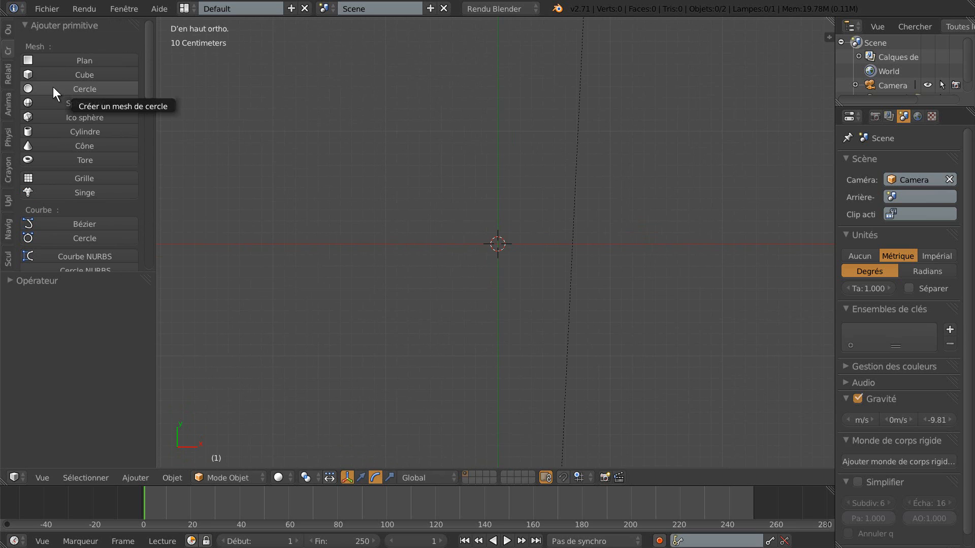
Step: Add a mesh circle at the scene origin and set its vertices to 9
{"action": "left_click", "coordinate": [54, 88]}
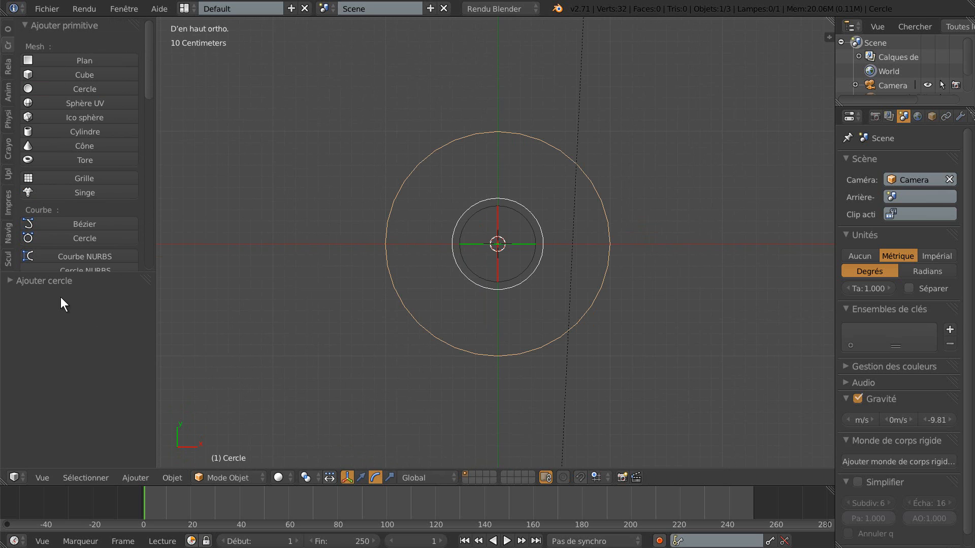
{"action": "left_click", "coordinate": [35, 282]}
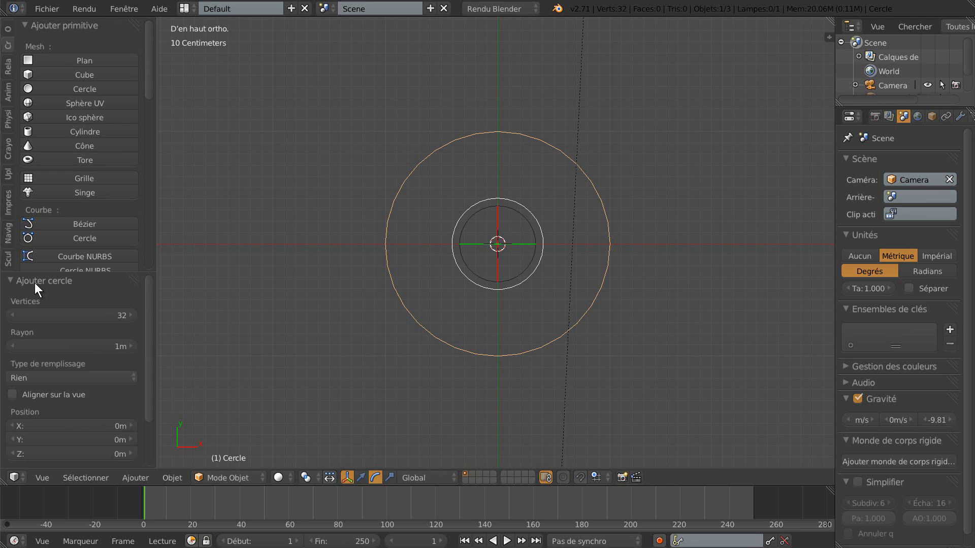
{"action": "left_click", "coordinate": [121, 315]}
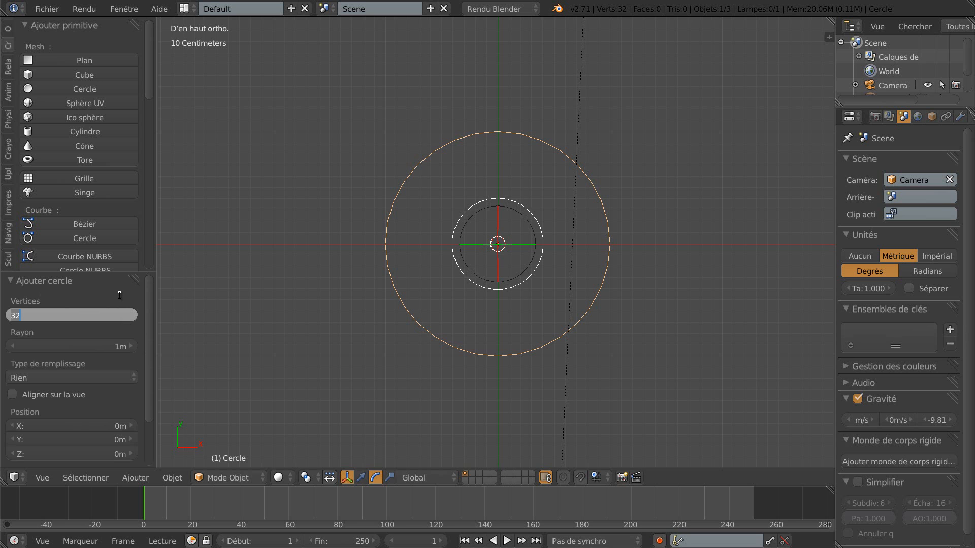
{"action": "type", "text": "9"}
{"action": "key", "text": "Return"}
Step: Enter edit mode on the circle and select three evenly spaced edges: the lower one, the upper-right one and the upper-left one
{"action": "scroll", "coordinate": [584, 360], "scroll_direction": "down", "scroll_amount": 2}
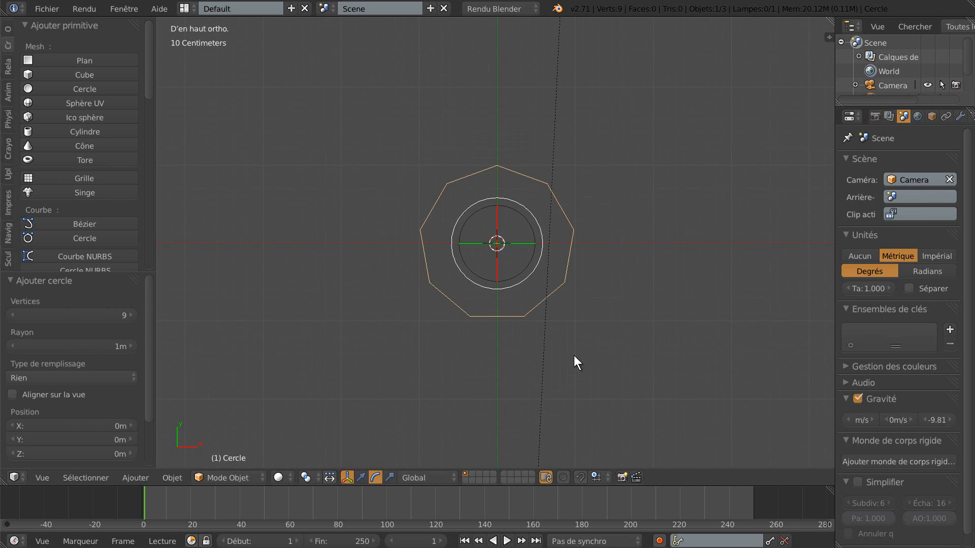
{"action": "scroll", "coordinate": [575, 356], "scroll_direction": "down", "scroll_amount": 2}
{"action": "scroll", "coordinate": [578, 352], "scroll_direction": "up", "scroll_amount": 2}
{"action": "scroll", "coordinate": [577, 352], "scroll_direction": "down", "scroll_amount": 2}
{"action": "key", "text": "Tab"}
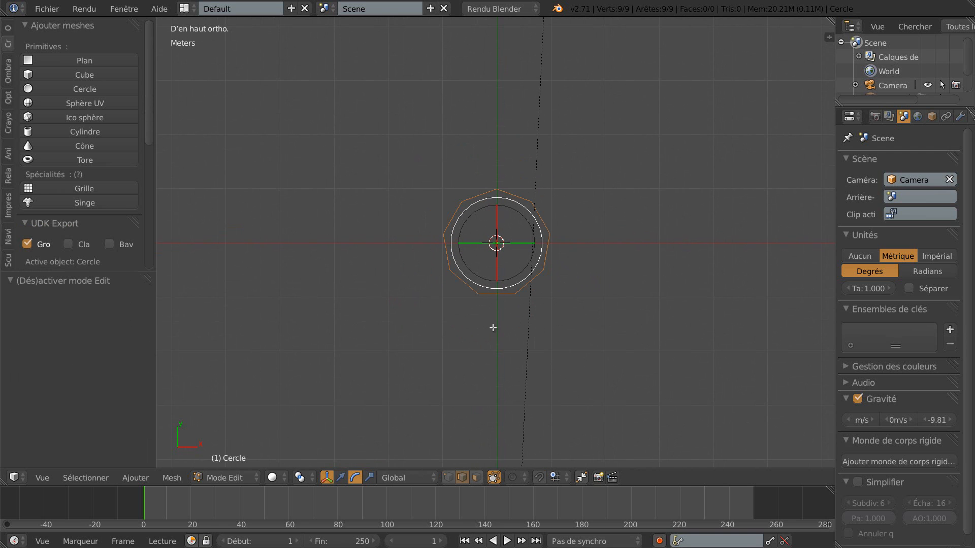
{"action": "right_click", "coordinate": [510, 295]}
{"action": "mouse_move", "coordinate": [620, 314]}
{"action": "middle_mouse_down"}
{"action": "mouse_move", "coordinate": [602, 338]}
{"action": "mouse_move", "coordinate": [596, 329]}
{"action": "mouse_move", "coordinate": [610, 315]}
{"action": "middle_mouse_up"}
{"action": "scroll", "coordinate": [588, 295], "scroll_direction": "up", "scroll_amount": 1}
{"action": "right_click", "coordinate": [547, 215], "text": "shift"}
{"action": "right_click", "coordinate": [500, 304], "text": "shift"}
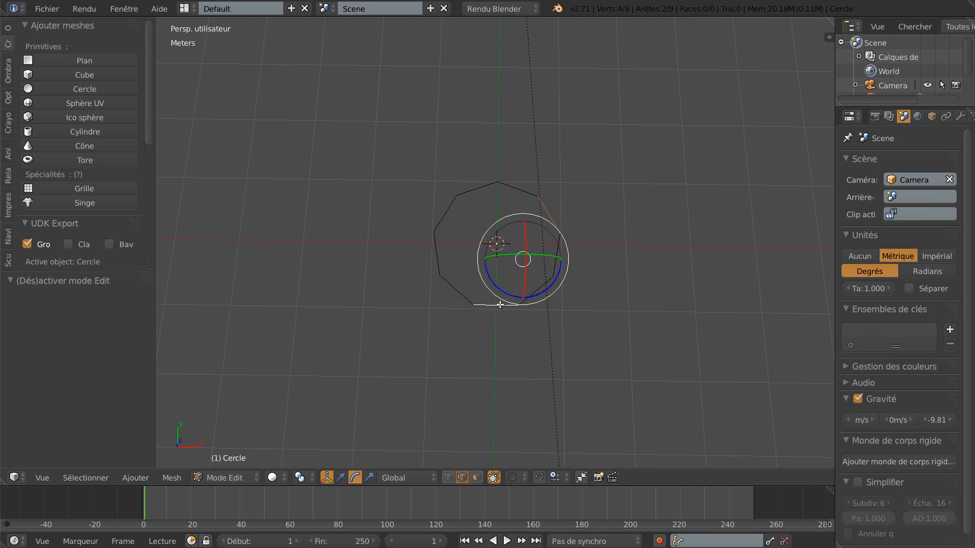
{"action": "right_click", "coordinate": [443, 207], "text": "shift"}
{"action": "middle_click_drag", "start_coordinate": [583, 274], "coordinate": [602, 248]}
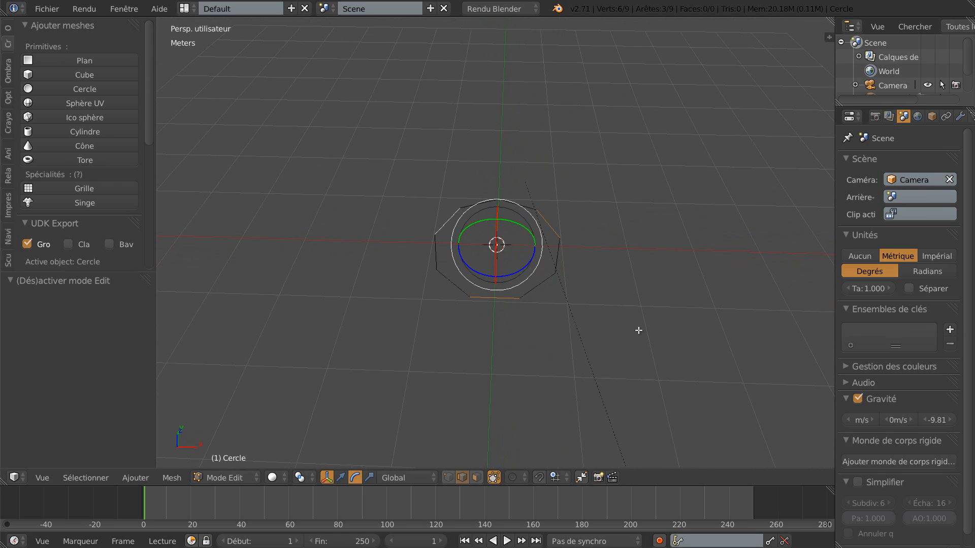
Step: From the top view, extrude the three selected edges outward with a scale of about 3.016
{"action": "key", "text": "KP_7"}
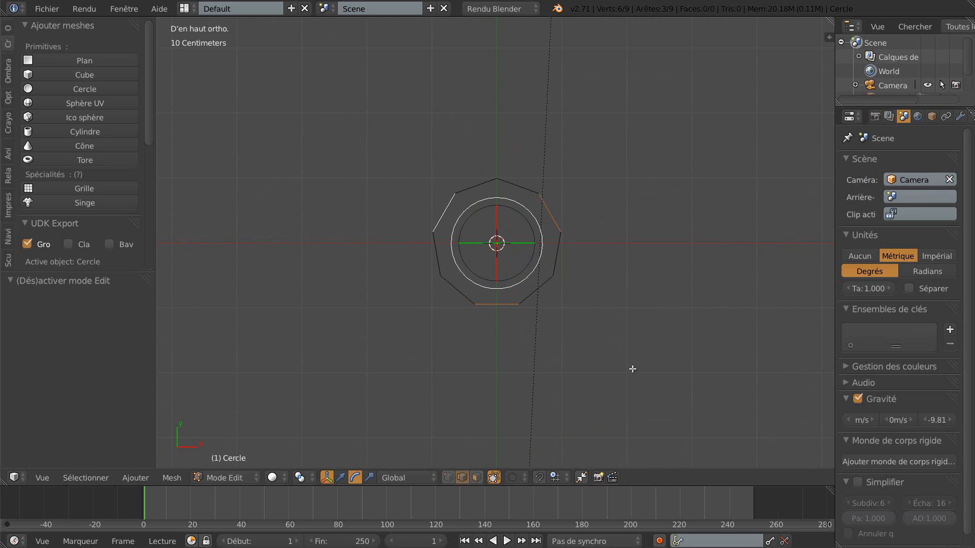
{"action": "key", "text": "e"}
{"action": "key", "text": "s"}
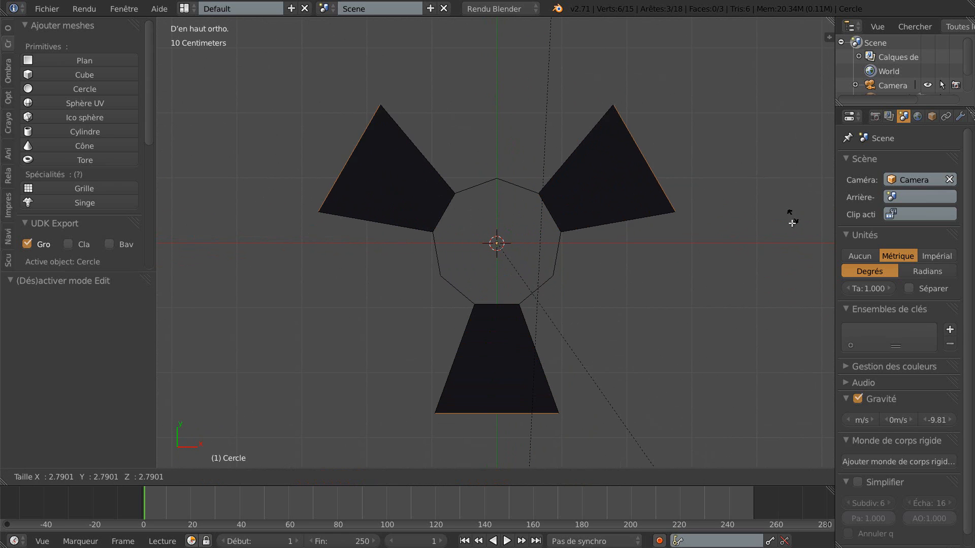
{"action": "left_click", "coordinate": [796, 264]}
{"action": "scroll", "coordinate": [775, 278], "scroll_direction": "down", "scroll_amount": 4}
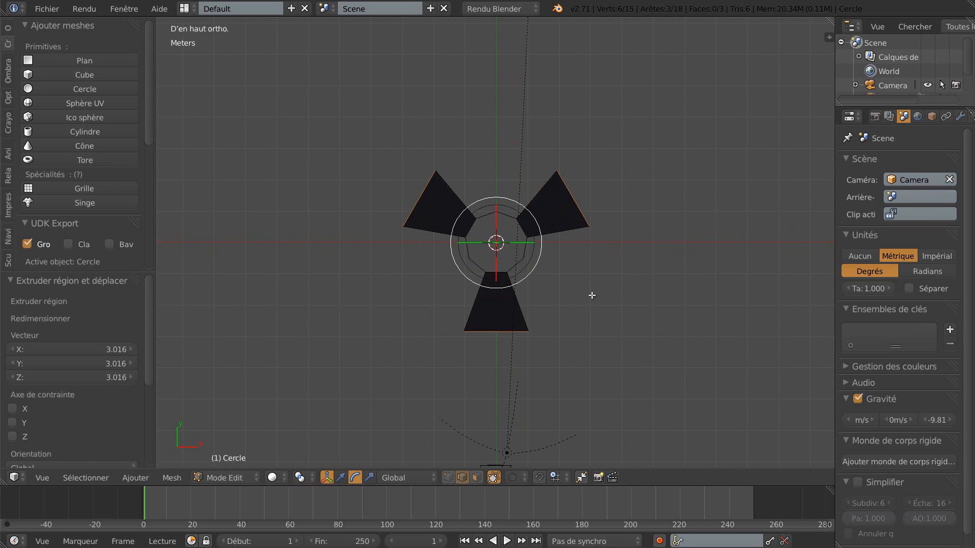
Step: Try a second extrusion of the three outer edges scaled by about 1.178, and undo both extrusions
{"action": "key", "text": "e"}
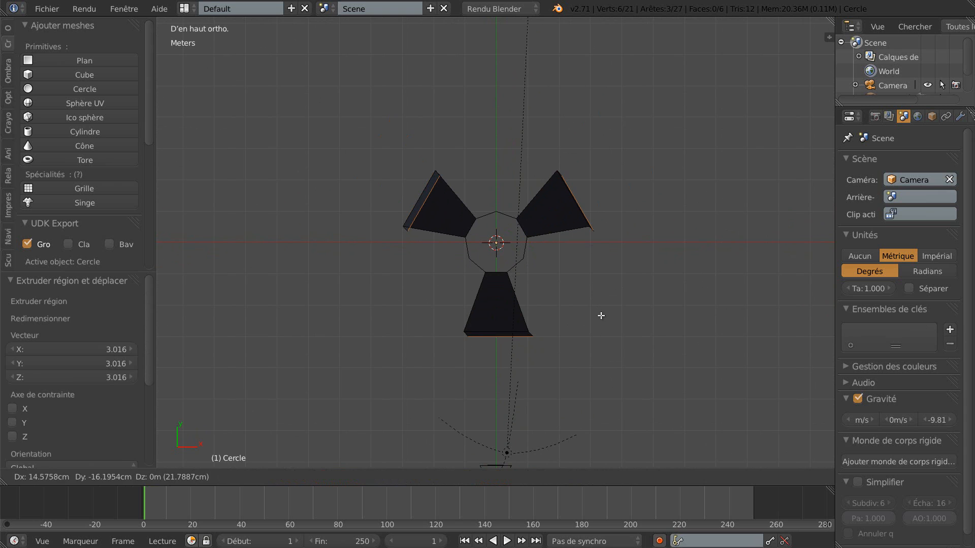
{"action": "right_click", "coordinate": [600, 315]}
{"action": "key", "text": "s"}
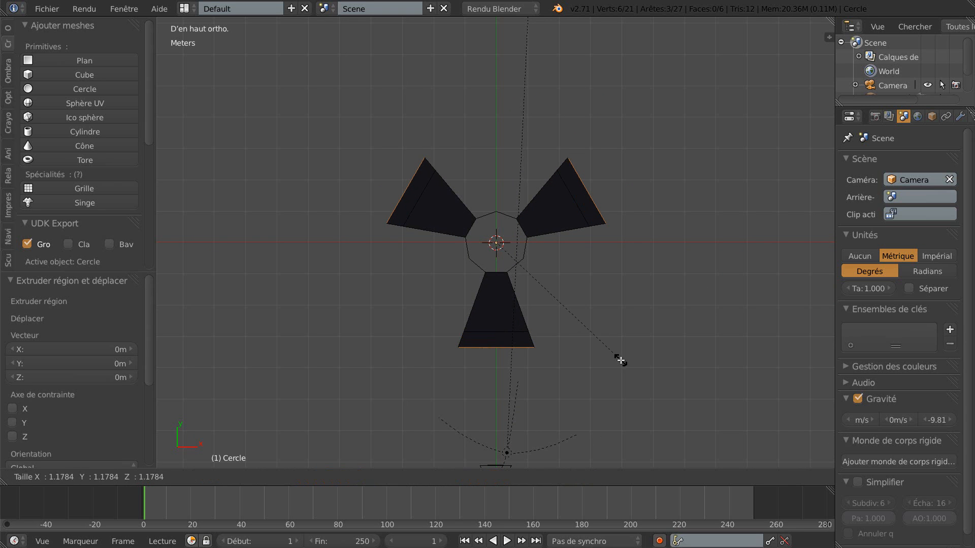
{"action": "left_click", "coordinate": [619, 359]}
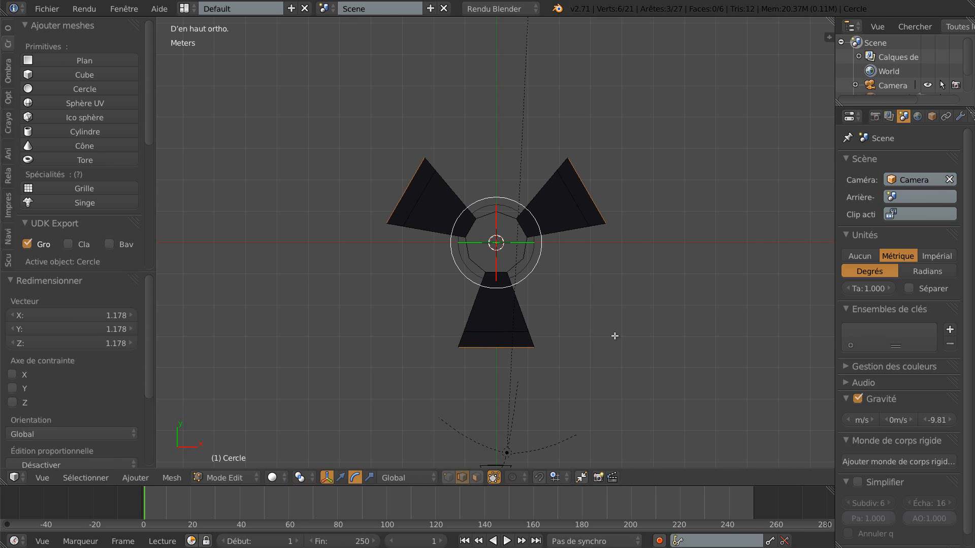
{"action": "key", "text": "ctrl+z"}
{"action": "key", "text": "ctrl+z"}
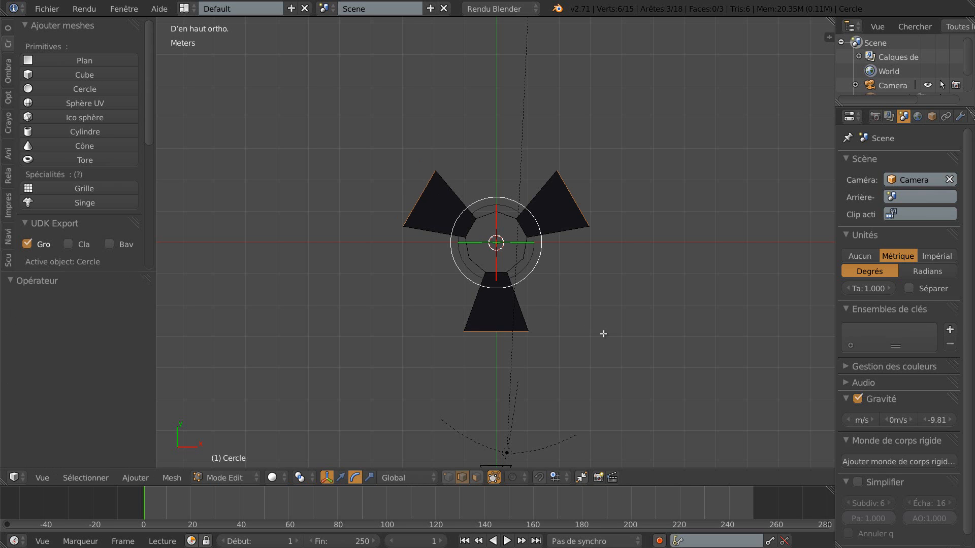
{"action": "key", "text": "ctrl+z"}
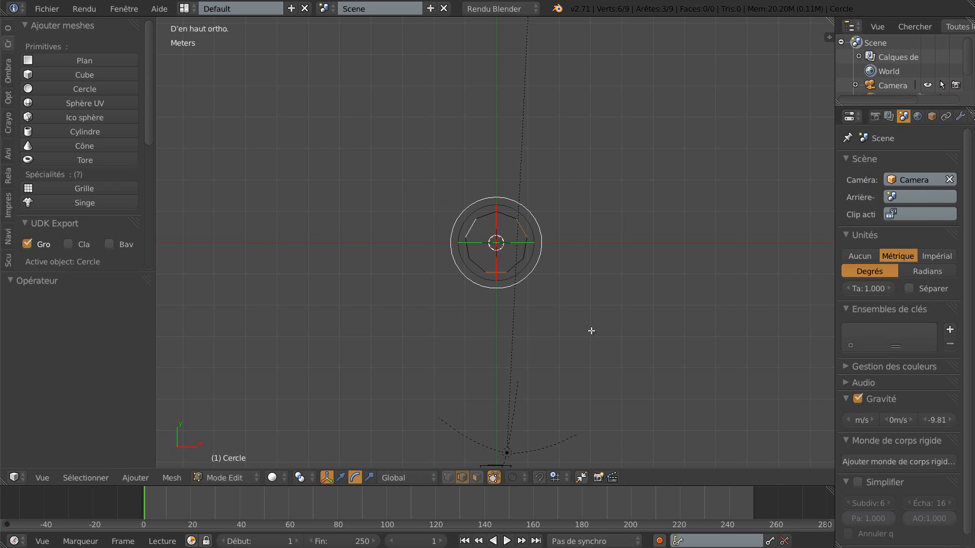
Step: Extrude the three selected circle edges outward with a scale of about 3.785 to start the blades
{"action": "key", "text": "s"}
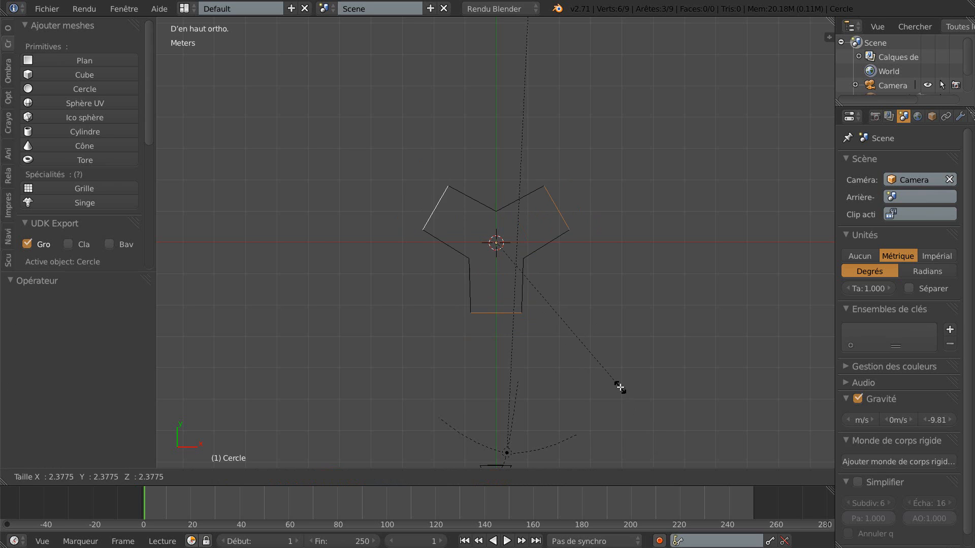
{"action": "key", "text": "Escape"}
{"action": "key", "text": "e"}
{"action": "key", "text": "s"}
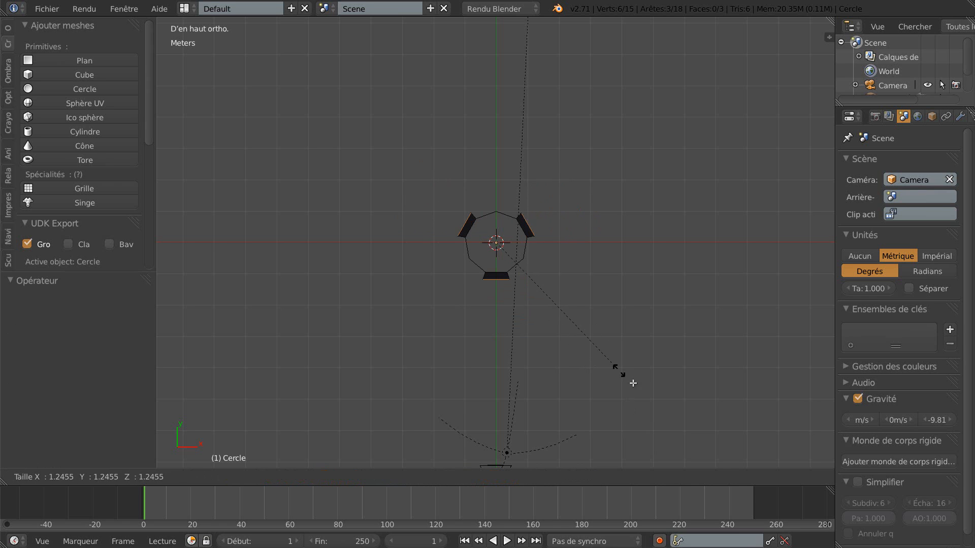
{"action": "left_click", "coordinate": [815, 225]}
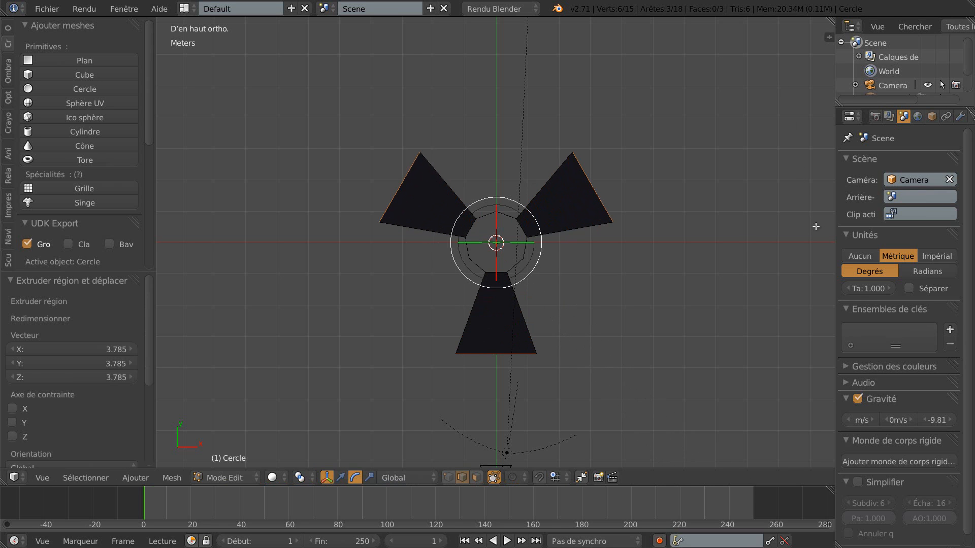
Step: Set the pivot point to Origines individuelles and scale the three outer edges by about 0.701 to narrow the blades
{"action": "left_click", "coordinate": [297, 475]}
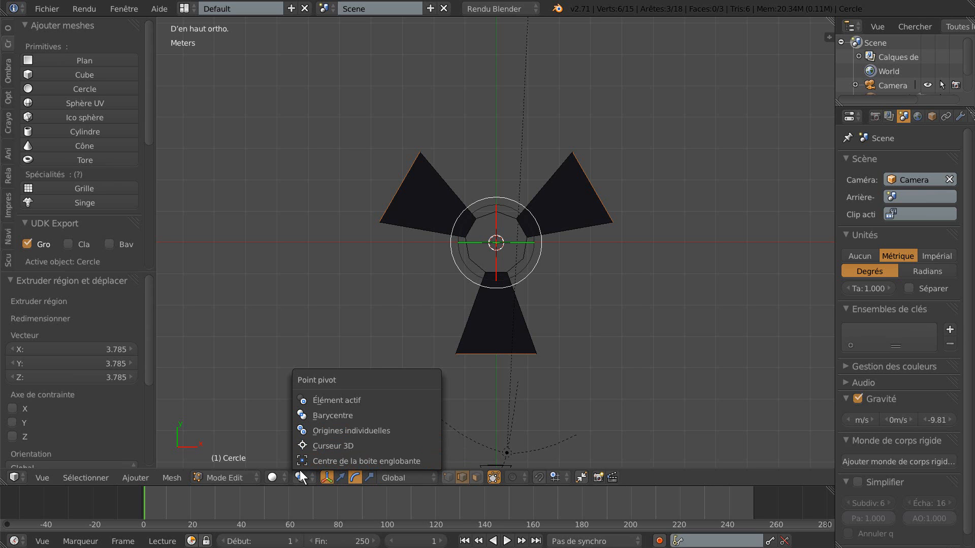
{"action": "left_click", "coordinate": [315, 429]}
{"action": "key", "text": "s"}
{"action": "left_click", "coordinate": [649, 358]}
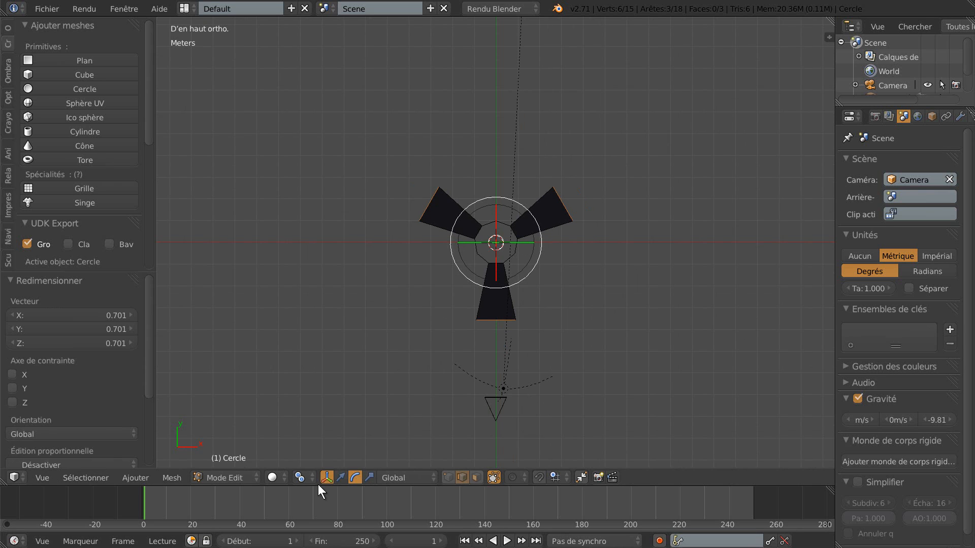
Step: Set the pivot point to Barycentre and extrude the three outer edges outward with a scale of about 2.615
{"action": "left_click", "coordinate": [299, 477]}
{"action": "left_click", "coordinate": [309, 414]}
{"action": "key", "text": "e"}
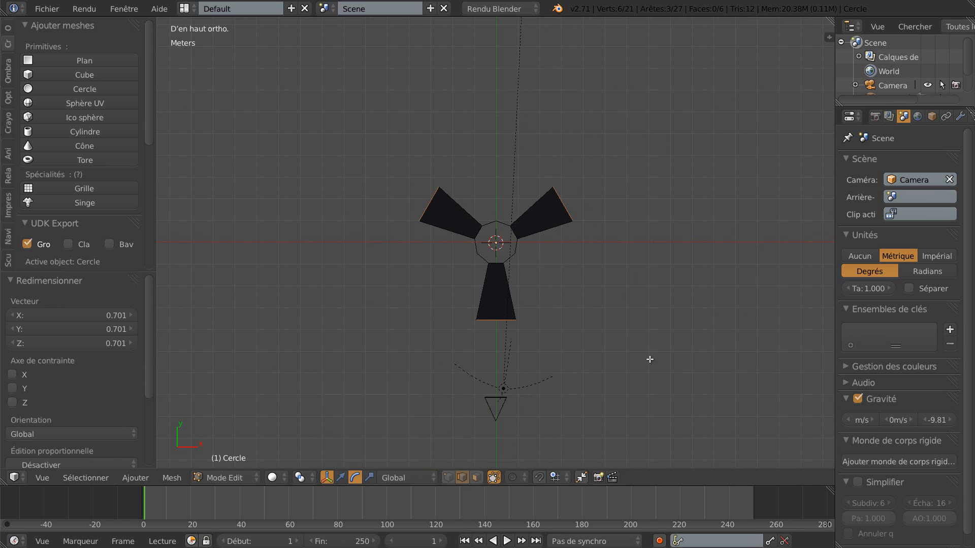
{"action": "key", "text": "s"}
{"action": "left_click", "coordinate": [792, 188]}
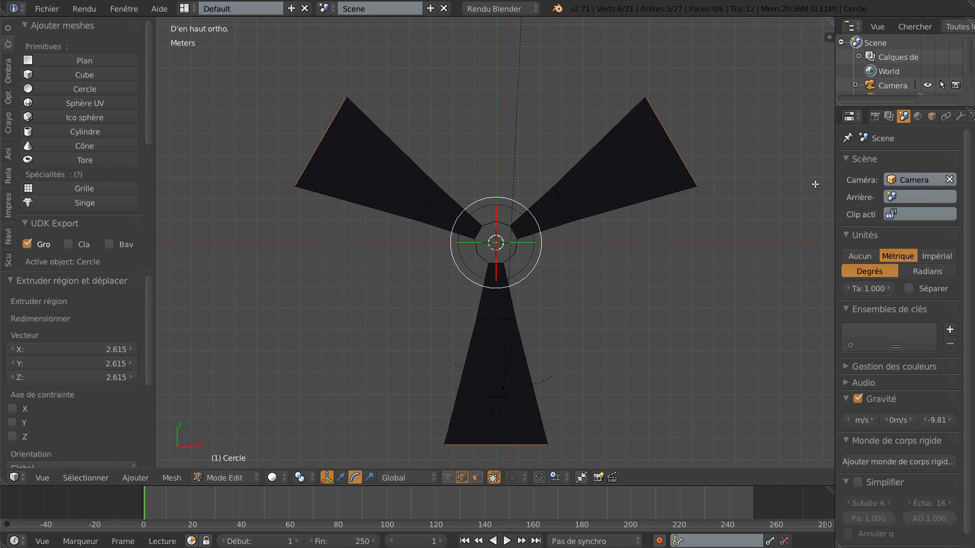
{"action": "scroll", "coordinate": [699, 191], "scroll_direction": "down", "scroll_amount": 3}
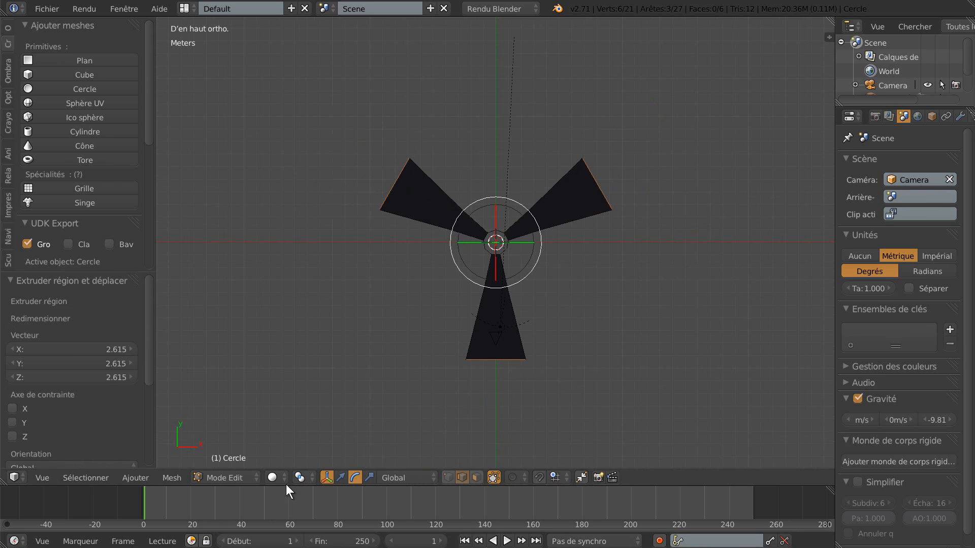
Step: Set the pivot point to Origines individuelles and scale the three blade tip edges by about 0.23 to taper them
{"action": "left_click", "coordinate": [301, 478]}
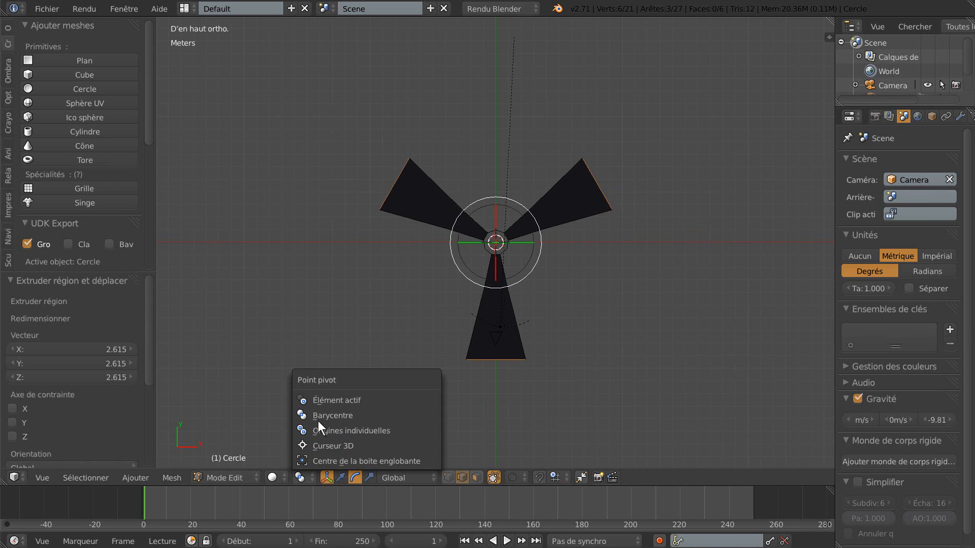
{"action": "left_click", "coordinate": [320, 430]}
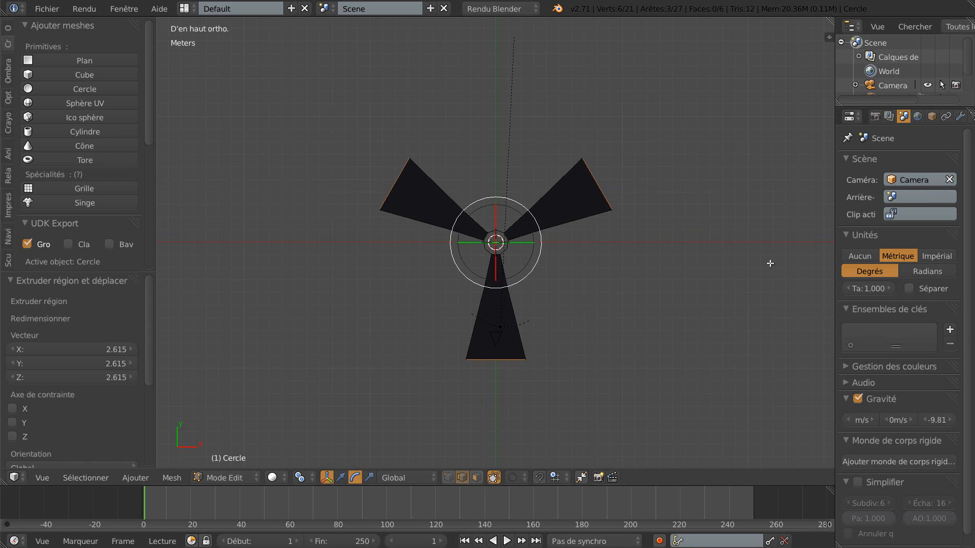
{"action": "key", "text": "s"}
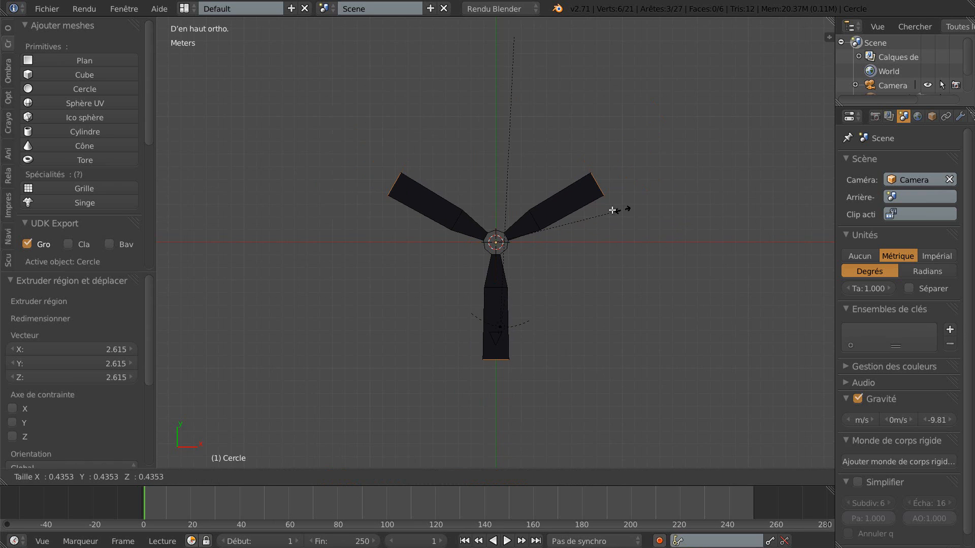
{"action": "left_click", "coordinate": [559, 215]}
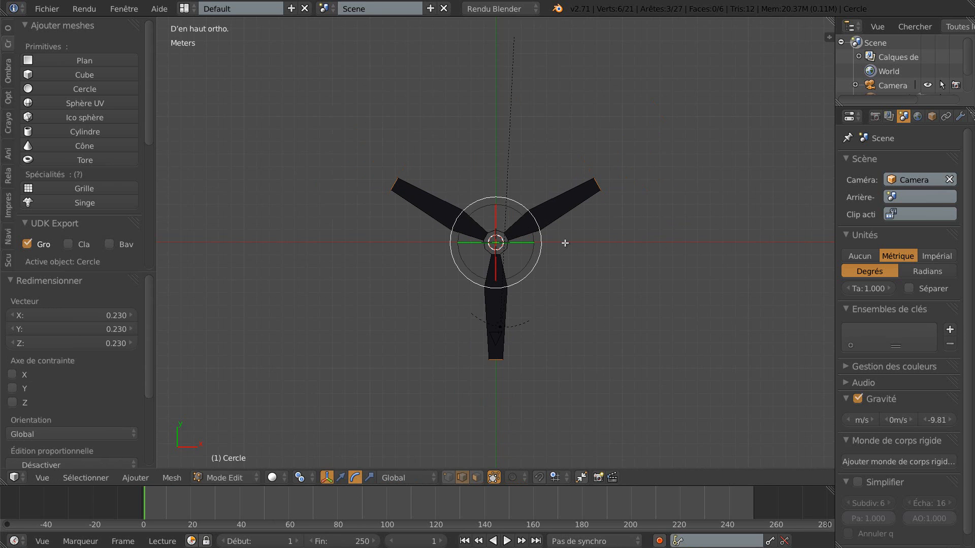
Step: Select the entire propeller mesh and switch the 3D manipulator to translation
{"action": "middle_click_drag", "start_coordinate": [567, 246], "coordinate": [567, 168]}
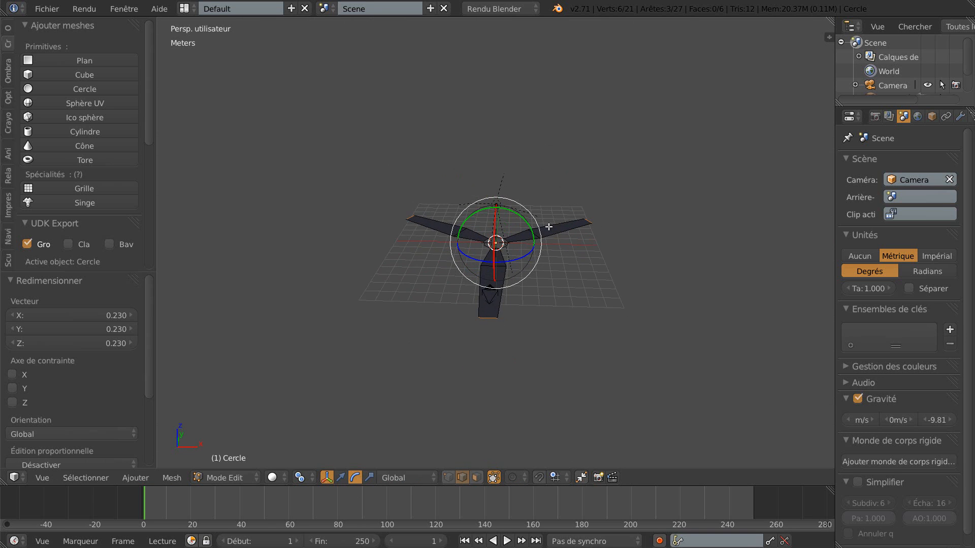
{"action": "key", "text": "KP_5"}
{"action": "middle_click_drag", "start_coordinate": [549, 267], "coordinate": [546, 297]}
{"action": "key", "text": "KP_7"}
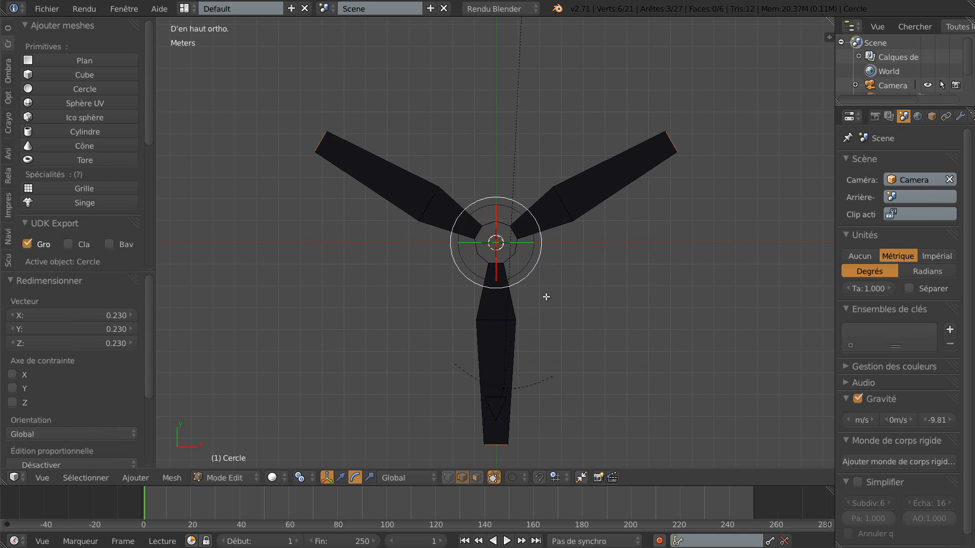
{"action": "scroll", "coordinate": [577, 284], "scroll_direction": "down", "scroll_amount": 1}
{"action": "middle_click_drag", "start_coordinate": [579, 282], "coordinate": [500, 306]}
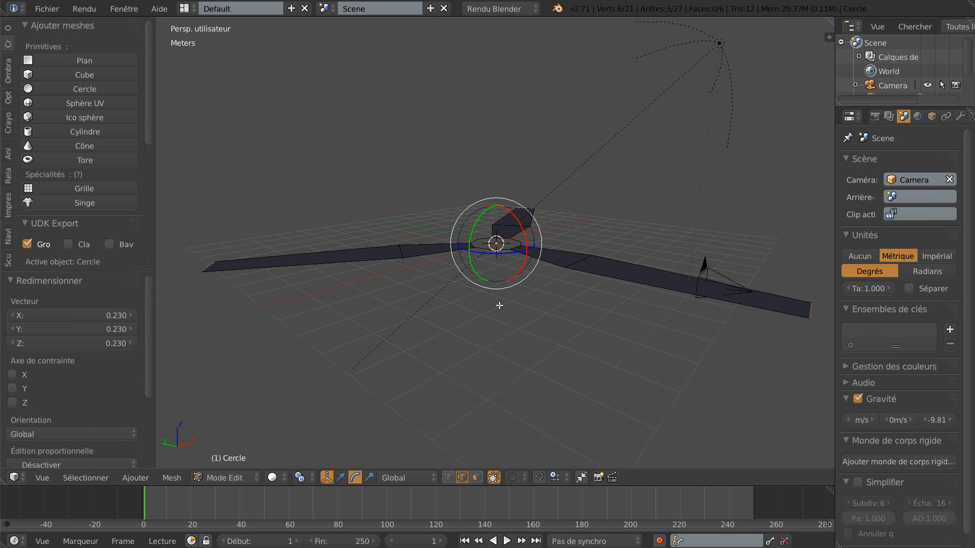
{"action": "key", "text": "a"}
{"action": "key", "text": "a"}
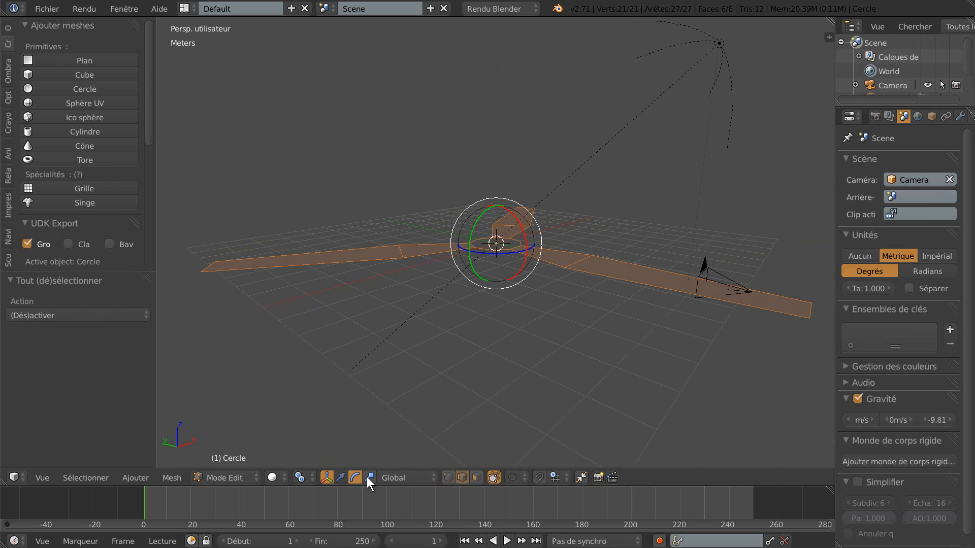
{"action": "left_click", "coordinate": [339, 477]}
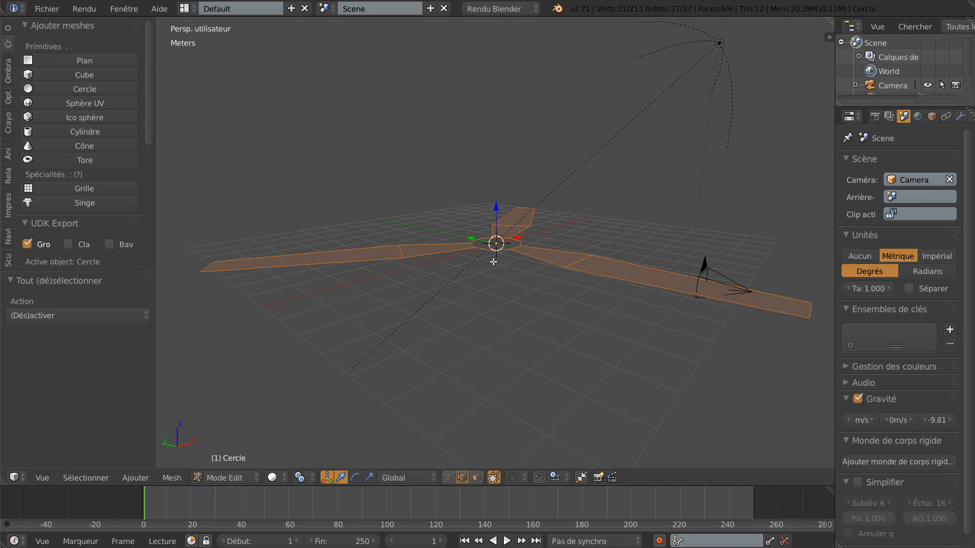
Step: Extrude the whole mesh upward by about 8 cm, and raise the extruded top along Z by about 66.5 cm
{"action": "key", "text": "e"}
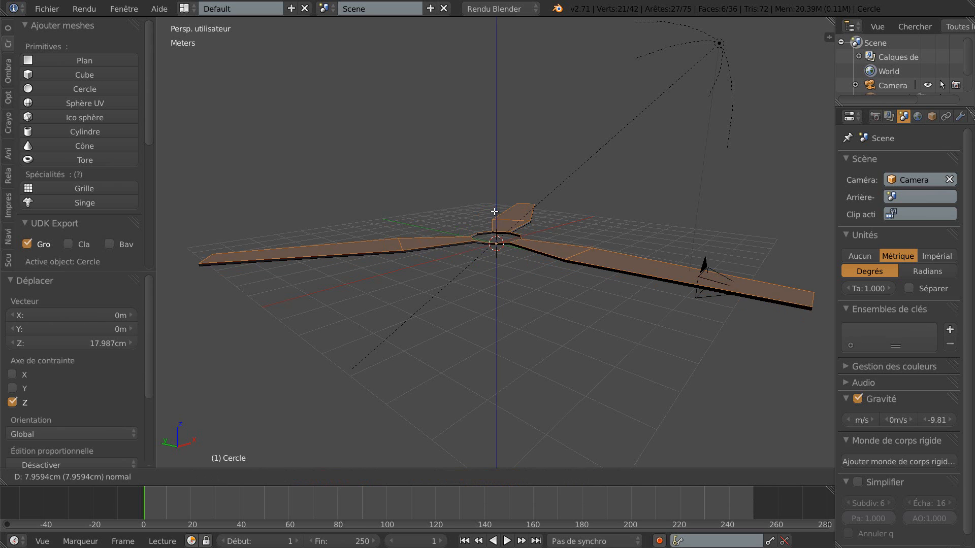
{"action": "left_click", "coordinate": [495, 209]}
{"action": "left_click_drag", "start_coordinate": [495, 208], "coordinate": [502, 183]}
{"action": "middle_click_drag", "start_coordinate": [510, 259], "coordinate": [529, 289]}
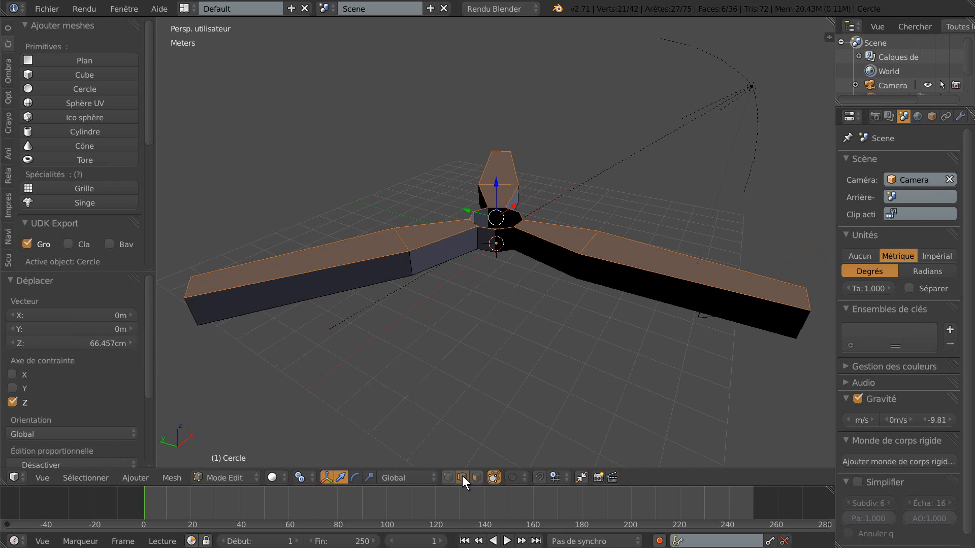
{"action": "middle_click_drag", "start_coordinate": [551, 270], "coordinate": [542, 323]}
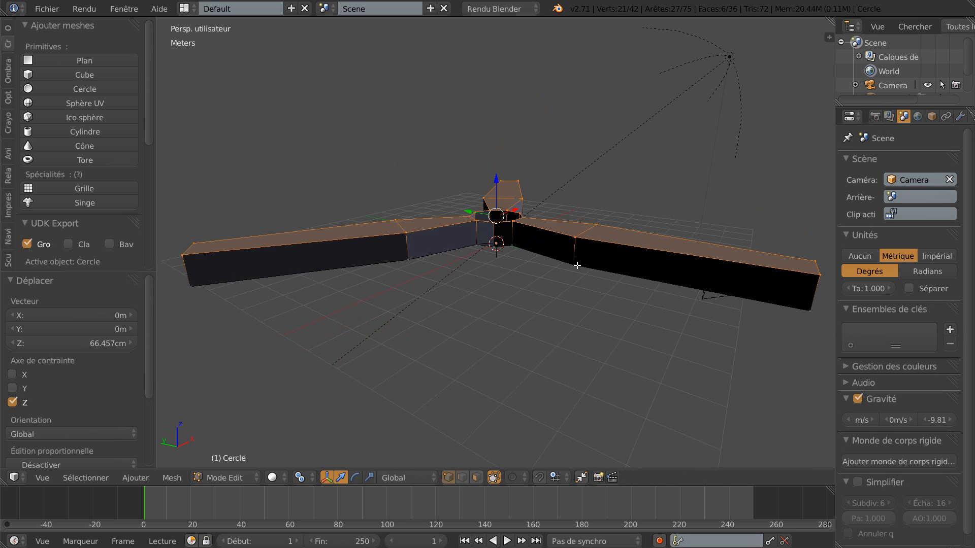
Step: Clear the selection and select the inner and tip vertices of the first blade's lower long edge
{"action": "key", "text": "a"}
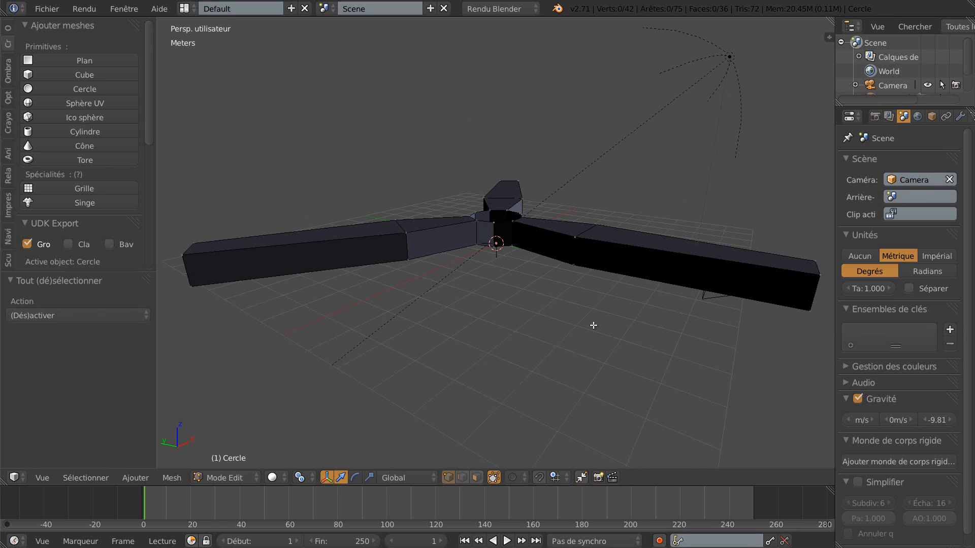
{"action": "key", "text": "c"}
{"action": "left_click", "coordinate": [573, 265]}
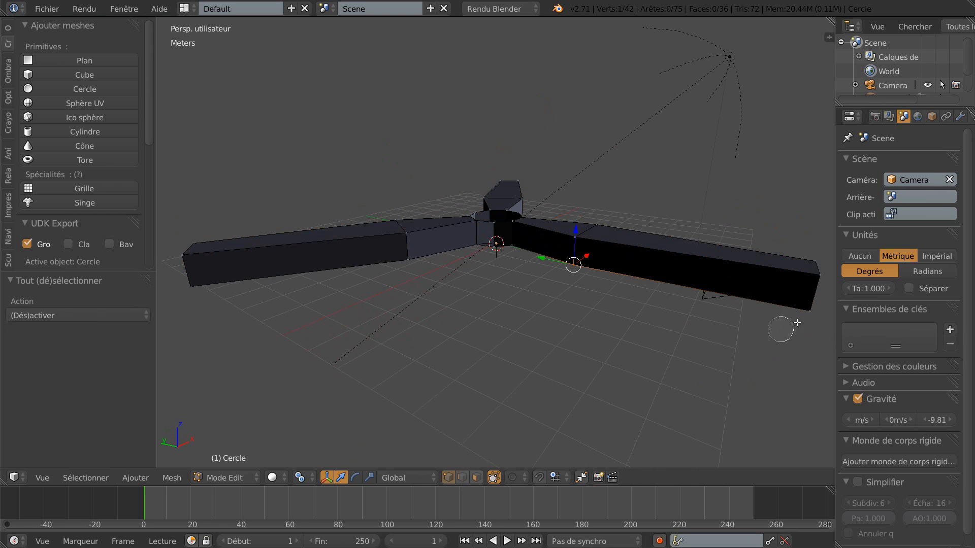
{"action": "left_click", "coordinate": [810, 311]}
{"action": "right_click", "coordinate": [785, 325]}
Step: Add the two matching lower-edge vertices of the second blade to the selection
{"action": "mouse_move", "coordinate": [522, 357]}
{"action": "middle_mouse_down"}
{"action": "mouse_move", "coordinate": [570, 348]}
{"action": "mouse_move", "coordinate": [671, 356]}
{"action": "middle_mouse_up"}
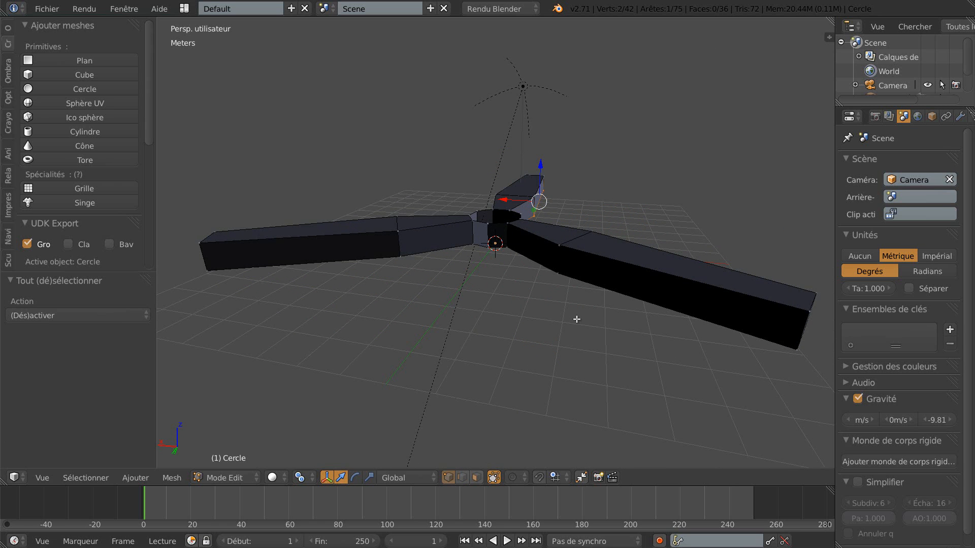
{"action": "key", "text": "c"}
{"action": "left_click", "coordinate": [557, 278]}
{"action": "left_click", "coordinate": [795, 350]}
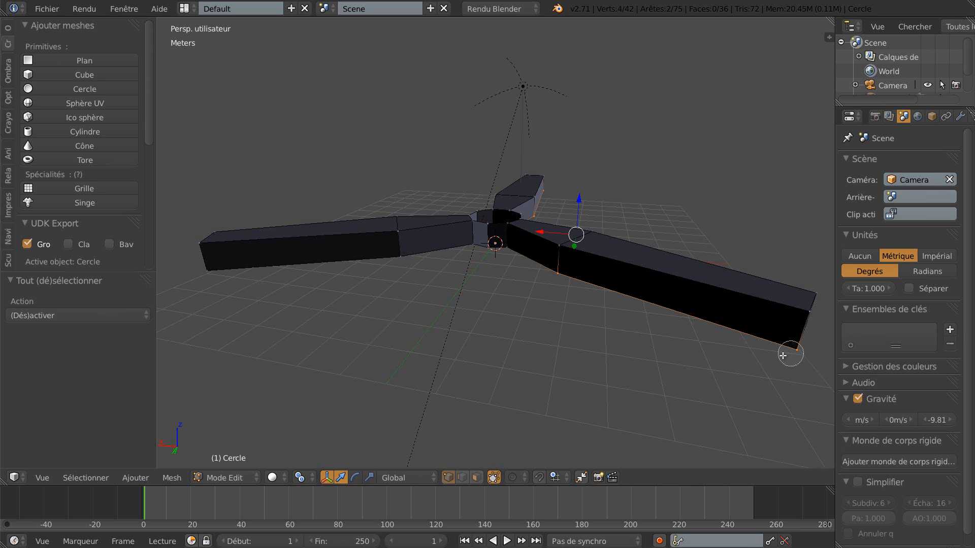
{"action": "right_click", "coordinate": [429, 316]}
Step: Add the two matching lower-edge vertices of the third blade, so one lower long edge is selected per blade
{"action": "mouse_move", "coordinate": [506, 353]}
{"action": "middle_mouse_down"}
{"action": "mouse_move", "coordinate": [461, 394]}
{"action": "mouse_move", "coordinate": [505, 341]}
{"action": "middle_mouse_up"}
{"action": "middle_click_drag", "start_coordinate": [451, 387], "coordinate": [655, 344]}
{"action": "key", "text": "c"}
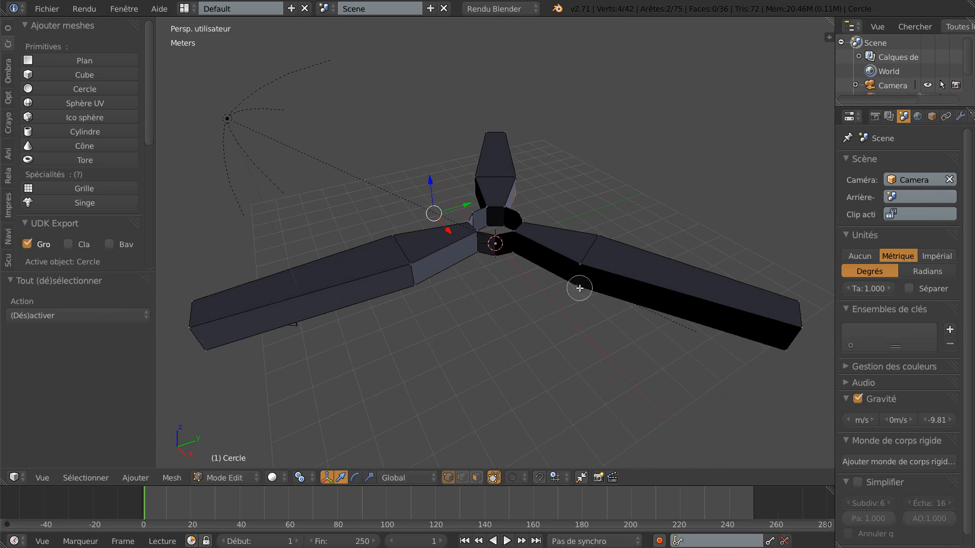
{"action": "left_click", "coordinate": [784, 349]}
{"action": "left_click_drag", "start_coordinate": [783, 349], "coordinate": [674, 382]}
{"action": "key", "text": "Escape"}
{"action": "middle_click_drag", "start_coordinate": [674, 383], "coordinate": [679, 341]}
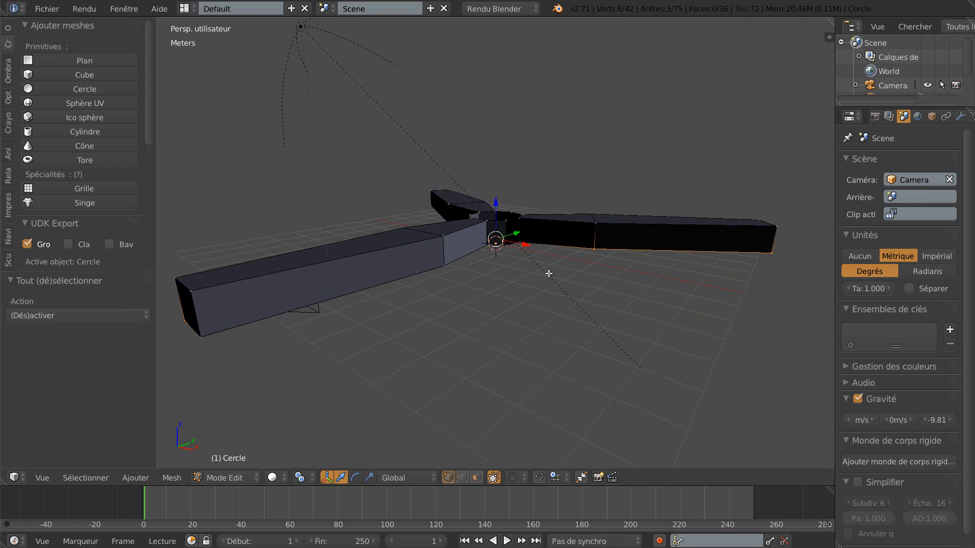
Step: Raise the three selected lower blade edges along Z by about 76.7 cm
{"action": "left_click_drag", "start_coordinate": [494, 206], "coordinate": [497, 187]}
{"action": "middle_click_drag", "start_coordinate": [580, 354], "coordinate": [626, 353]}
{"action": "middle_click_drag", "start_coordinate": [444, 336], "coordinate": [533, 315]}
{"action": "scroll", "coordinate": [552, 353], "scroll_direction": "up", "scroll_amount": 3}
{"action": "scroll", "coordinate": [502, 320], "scroll_direction": "down", "scroll_amount": 4}
{"action": "scroll", "coordinate": [466, 306], "scroll_direction": "up", "scroll_amount": 2}
{"action": "middle_click_drag", "start_coordinate": [465, 305], "coordinate": [476, 303]}
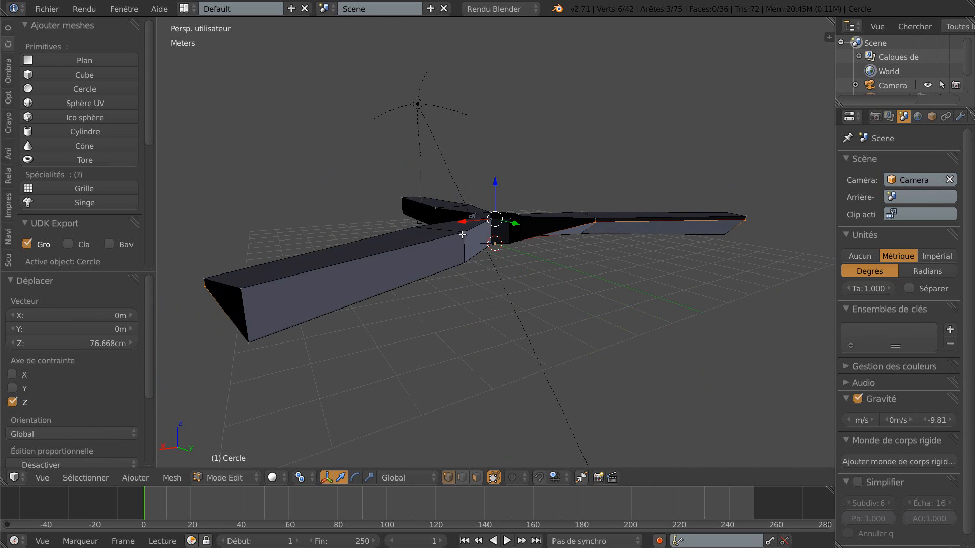
Step: Select the inner upper vertex on the opposite long side of each of the three blades
{"action": "right_click", "coordinate": [462, 235]}
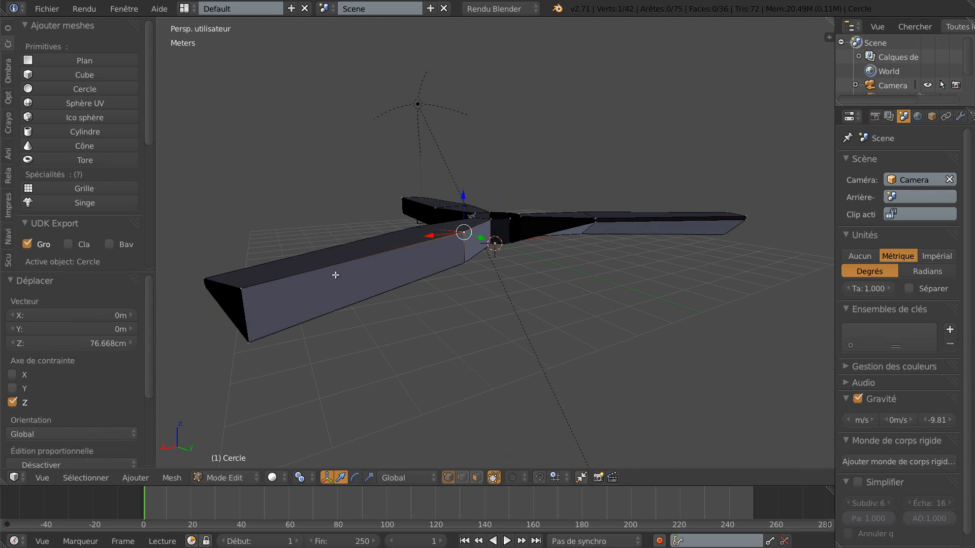
{"action": "right_click", "coordinate": [241, 288], "text": "shift"}
{"action": "middle_click_drag", "start_coordinate": [499, 336], "coordinate": [427, 288]}
{"action": "key", "text": "ctrl+z"}
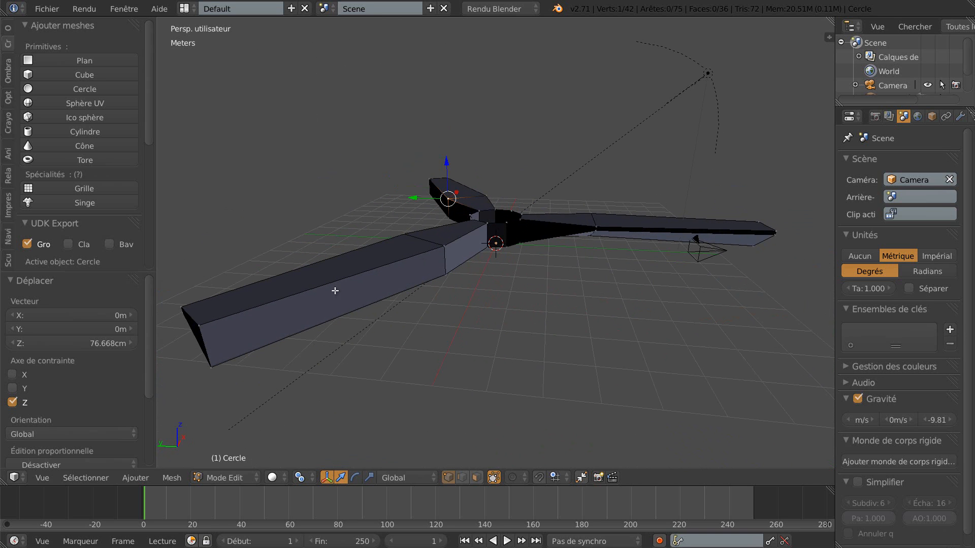
{"action": "right_click", "coordinate": [445, 247], "text": "shift"}
{"action": "right_click", "coordinate": [199, 324], "text": "shift"}
{"action": "middle_click_drag", "start_coordinate": [587, 332], "coordinate": [460, 341]}
{"action": "key", "text": "ctrl+z"}
{"action": "right_click", "coordinate": [431, 255], "text": "shift"}
{"action": "right_click", "coordinate": [189, 331], "text": "shift"}
{"action": "middle_click_drag", "start_coordinate": [190, 331], "coordinate": [497, 343]}
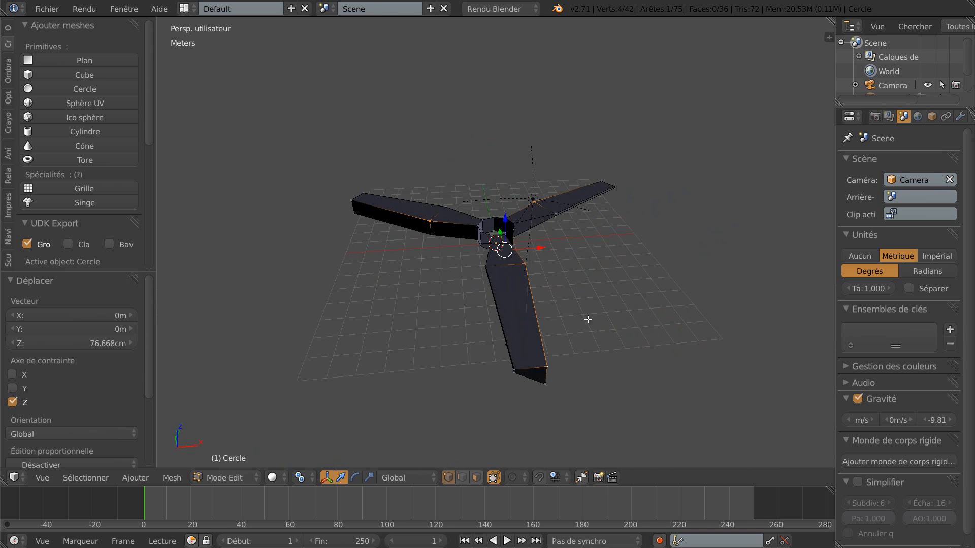
Step: Extend the selection to the matching upper tip vertices, so one upper long edge is selected on each blade
{"action": "middle_click_drag", "start_coordinate": [584, 315], "coordinate": [721, 306]}
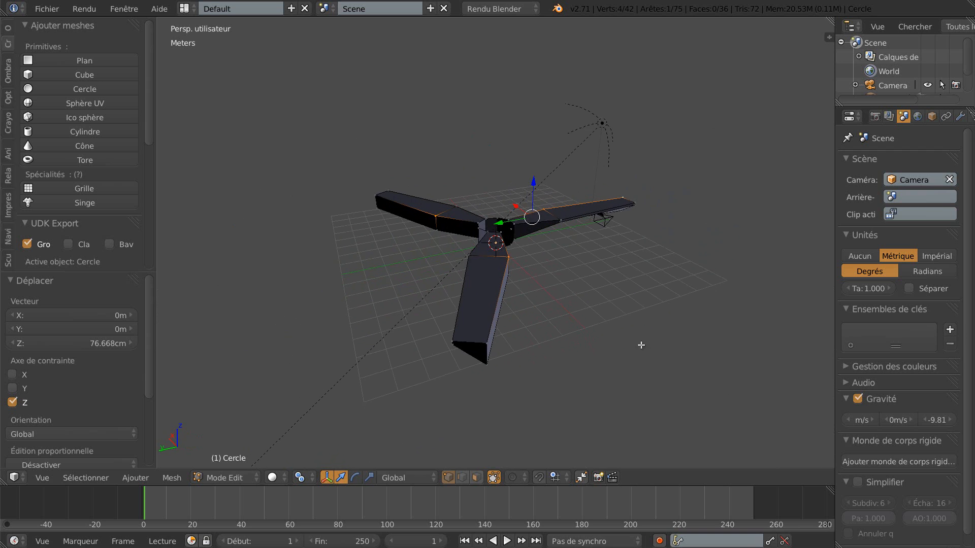
{"action": "scroll", "coordinate": [591, 361], "scroll_direction": "up", "scroll_amount": 1}
{"action": "key", "text": "ctrl+z"}
{"action": "right_click", "coordinate": [482, 384], "text": "shift"}
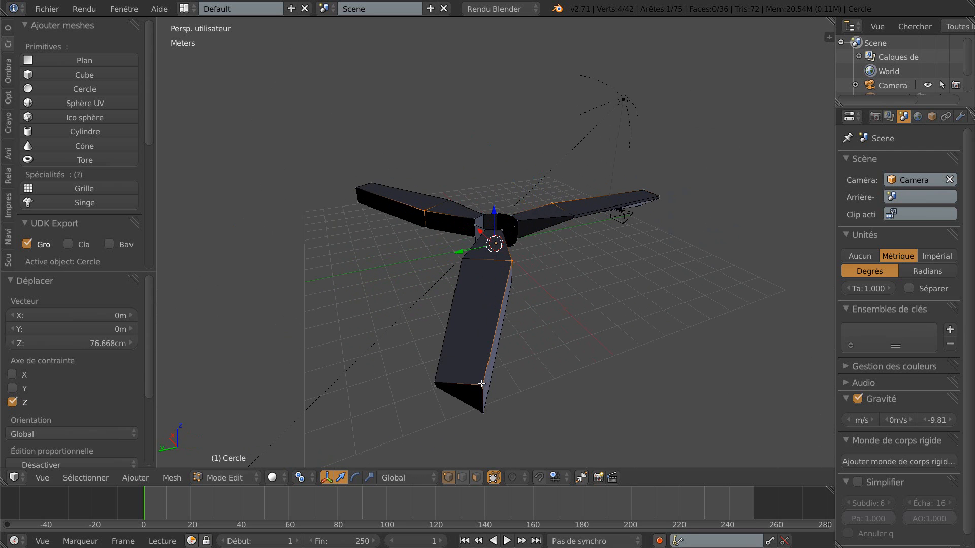
{"action": "middle_click_drag", "start_coordinate": [631, 361], "coordinate": [583, 373]}
{"action": "key", "text": "c"}
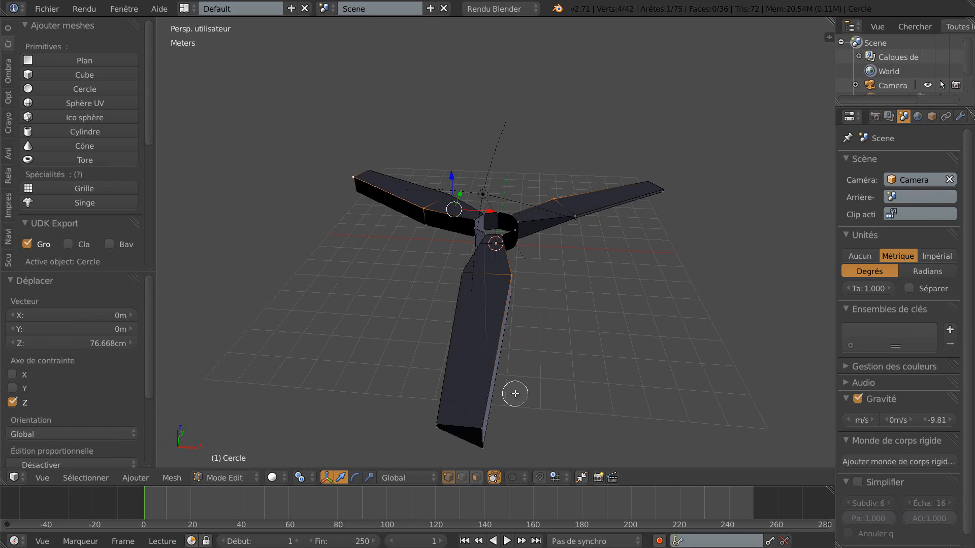
{"action": "left_click", "coordinate": [477, 420]}
{"action": "key", "text": "Escape"}
{"action": "middle_click_drag", "start_coordinate": [635, 345], "coordinate": [493, 350]}
{"action": "key", "text": "c"}
{"action": "left_click", "coordinate": [621, 358]}
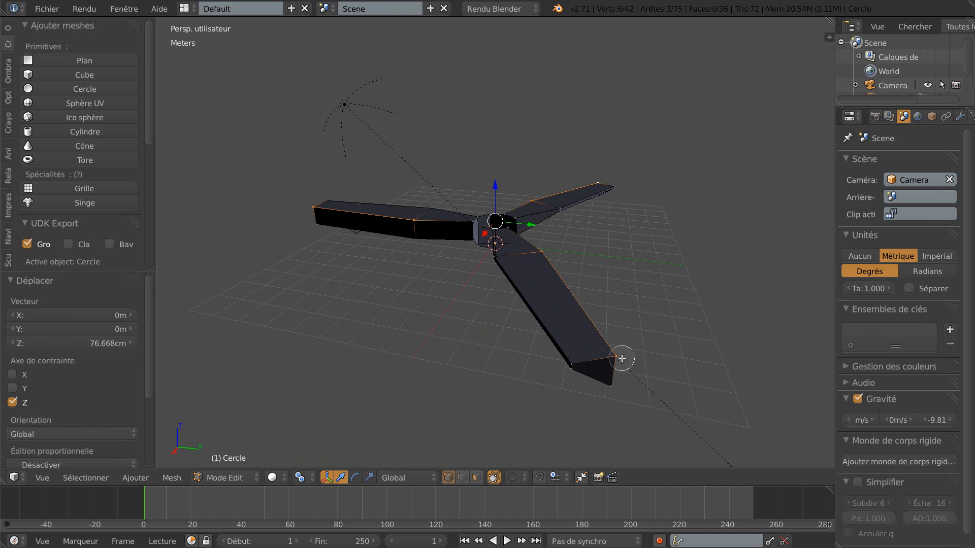
{"action": "key", "text": "Escape"}
Step: Lower the three selected upper blade edges along Z by about 30.4 cm
{"action": "middle_click_drag", "start_coordinate": [693, 345], "coordinate": [649, 310]}
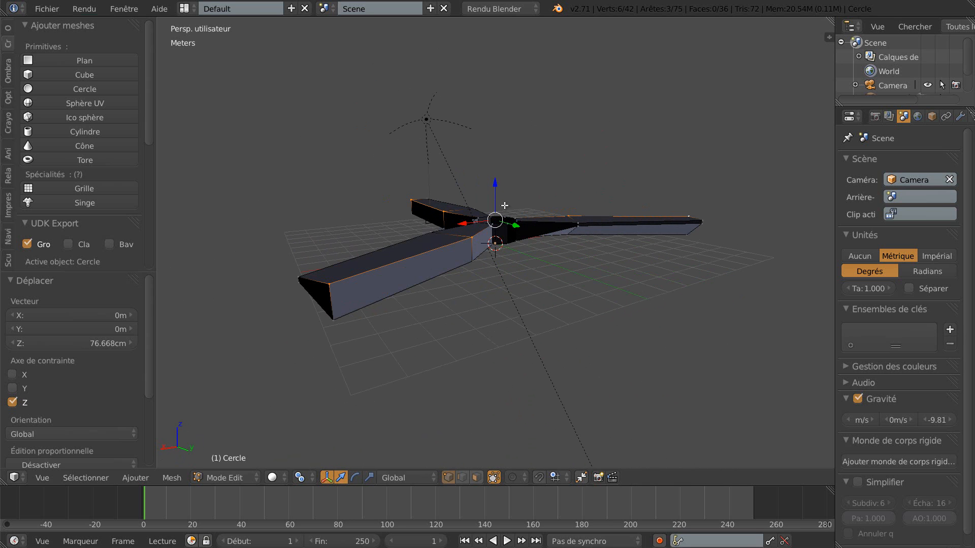
{"action": "left_click_drag", "start_coordinate": [496, 186], "coordinate": [498, 193]}
{"action": "middle_click_drag", "start_coordinate": [522, 261], "coordinate": [568, 262]}
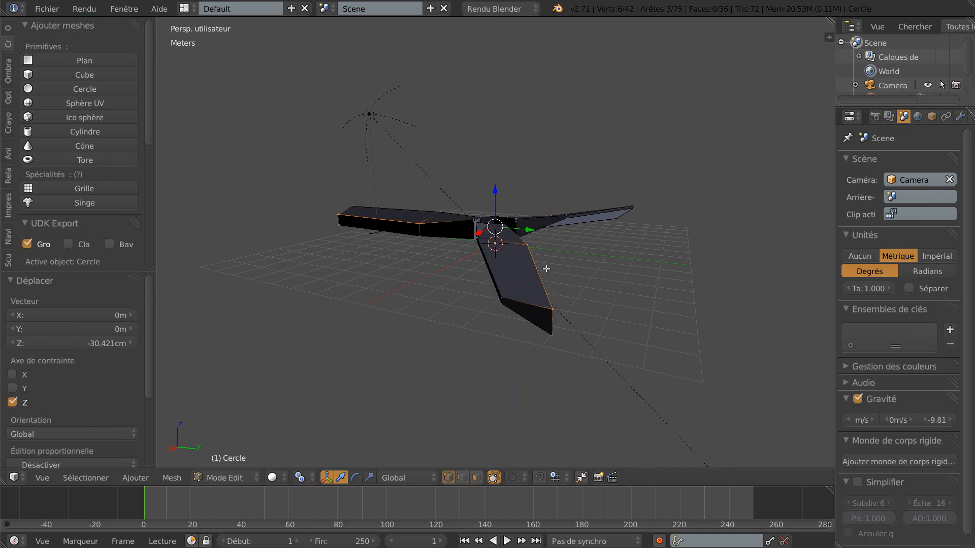
Step: Try to rotate the selected blade edges in the top view, and undo the last lowering along Z
{"action": "middle_click_drag", "start_coordinate": [569, 299], "coordinate": [595, 356]}
{"action": "key", "text": "KP_7"}
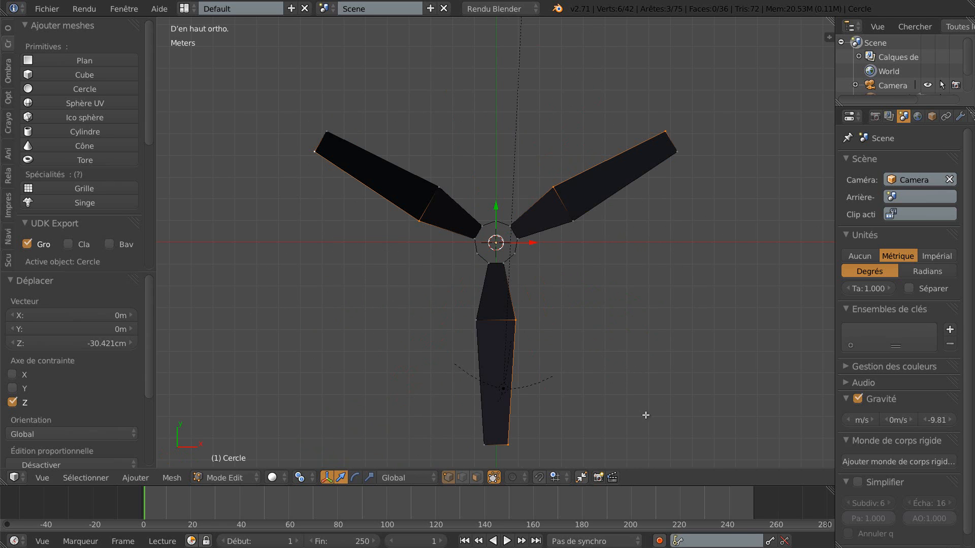
{"action": "key", "text": "r"}
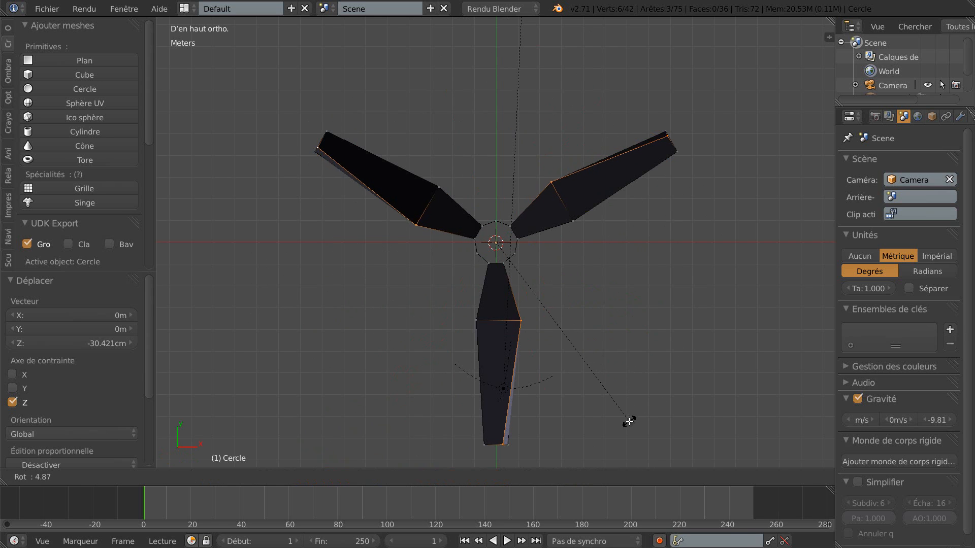
{"action": "right_click", "coordinate": [642, 411]}
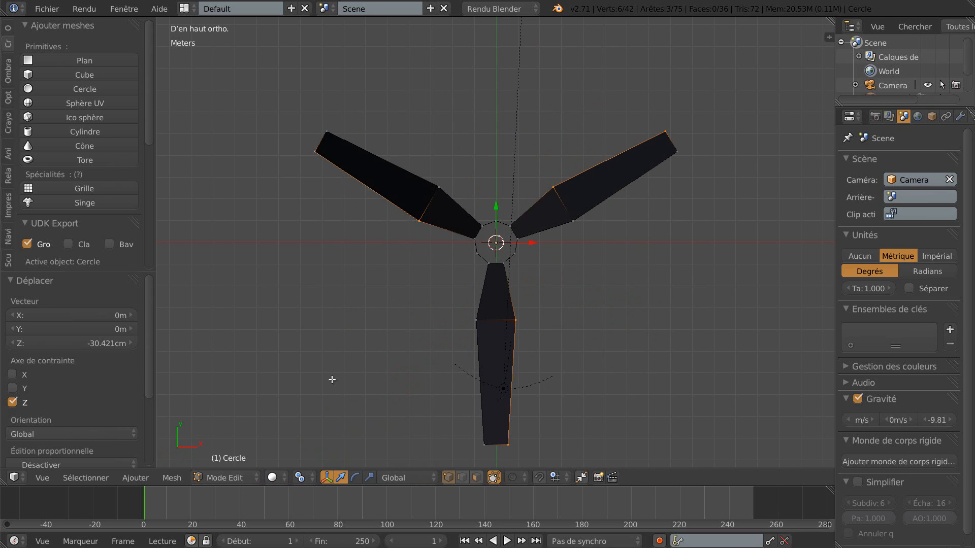
{"action": "key", "text": "ctrl+z"}
Step: Set the pivot point to Barycentre and rotate the three selected upper edges by about 2.56° in the top view
{"action": "left_click", "coordinate": [300, 478]}
{"action": "left_click", "coordinate": [328, 413]}
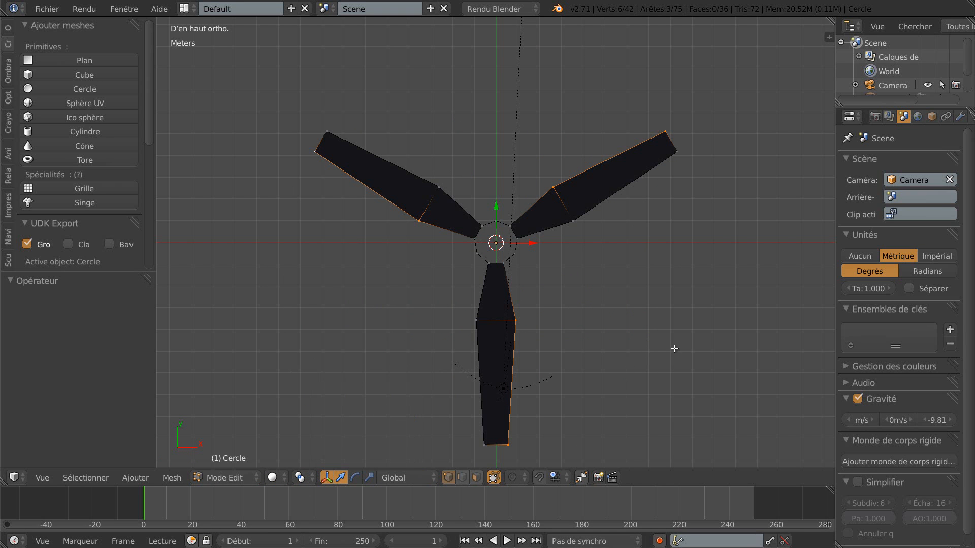
{"action": "key", "text": "r"}
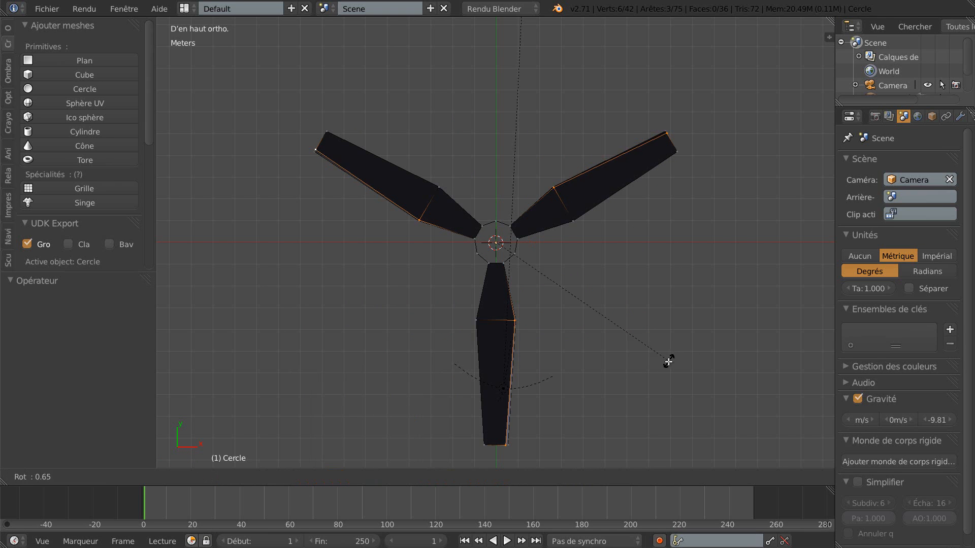
{"action": "left_click", "coordinate": [663, 366]}
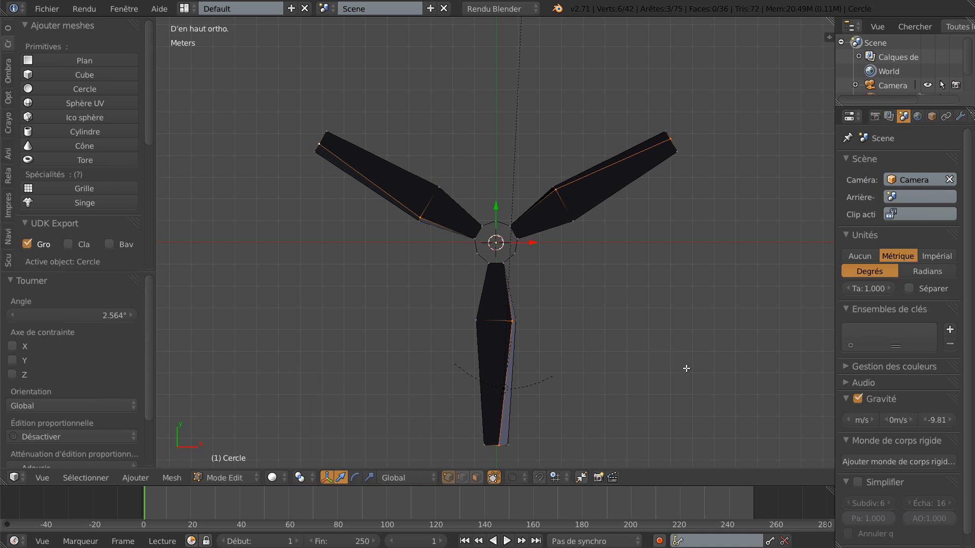
Step: Return to Object Mode and add a Subdivision de surface modifier to the propeller
{"action": "key", "text": "Tab"}
{"action": "middle_click_drag", "start_coordinate": [686, 366], "coordinate": [546, 272]}
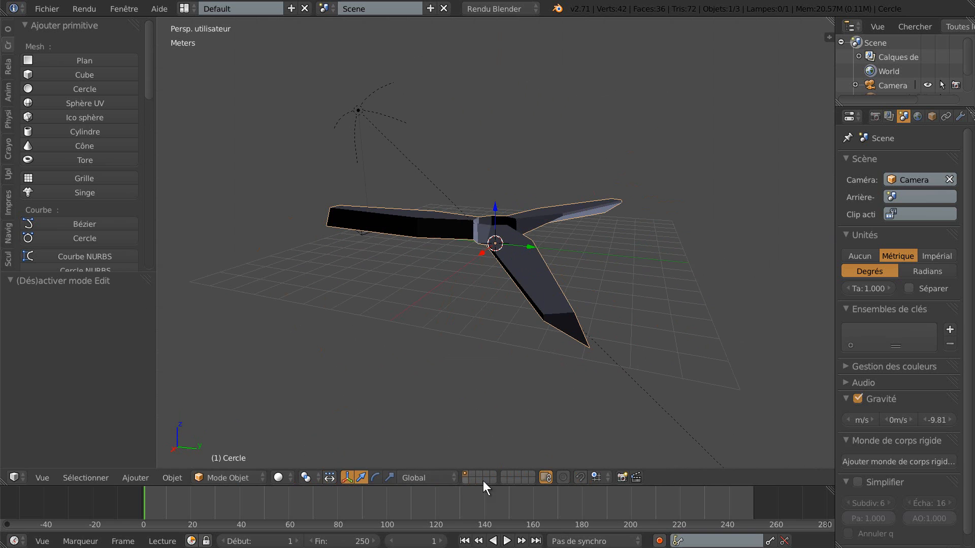
{"action": "middle_click_drag", "start_coordinate": [413, 389], "coordinate": [533, 381]}
{"action": "left_click", "coordinate": [960, 118]}
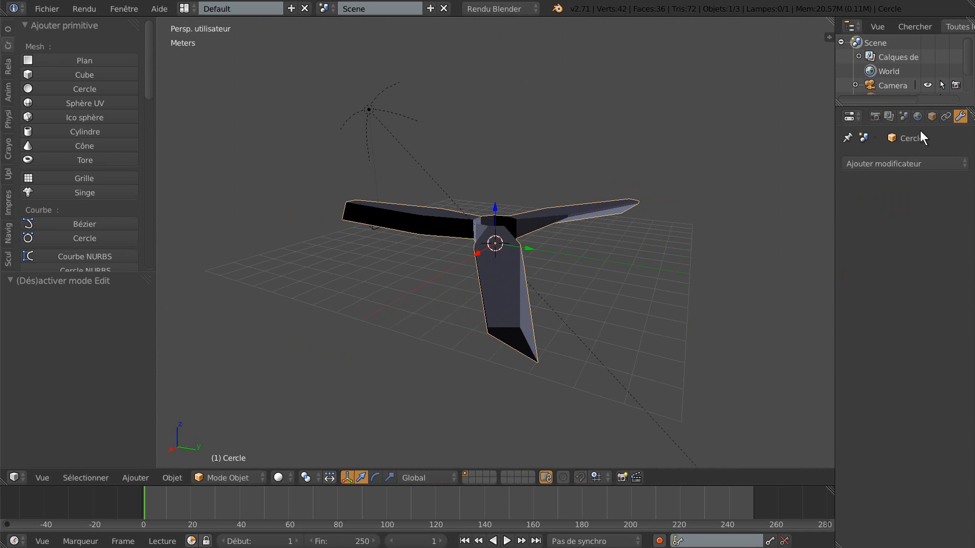
{"action": "left_click", "coordinate": [882, 164]}
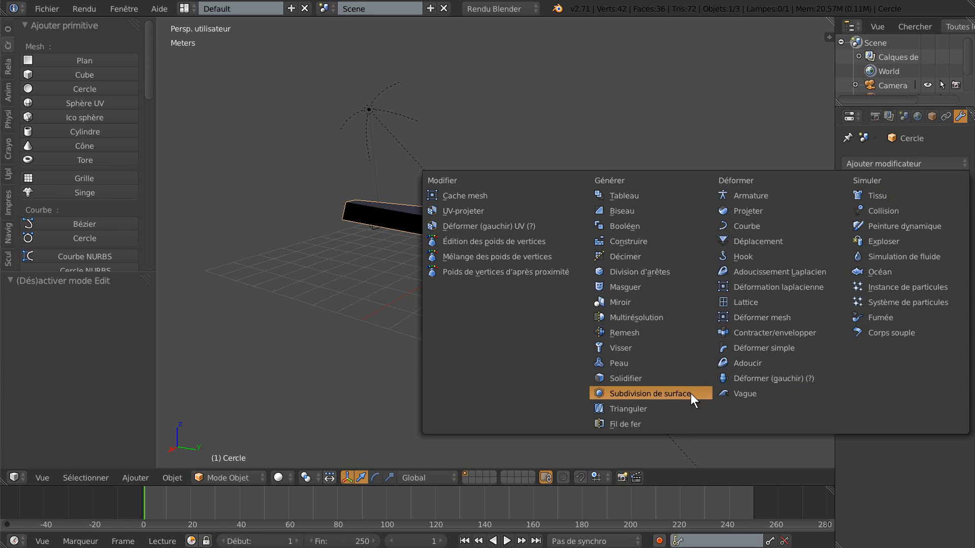
{"action": "left_click", "coordinate": [658, 394]}
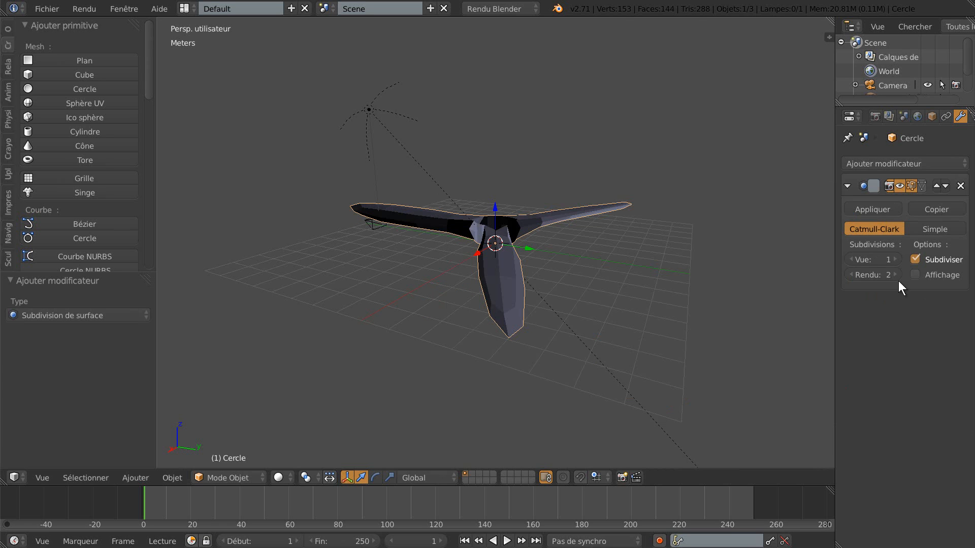
Step: Set the modifier's view subdivisions to 5
{"action": "left_click", "coordinate": [894, 259]}
{"action": "left_click", "coordinate": [894, 259]}
{"action": "left_click", "coordinate": [895, 259]}
{"action": "left_click", "coordinate": [895, 260]}
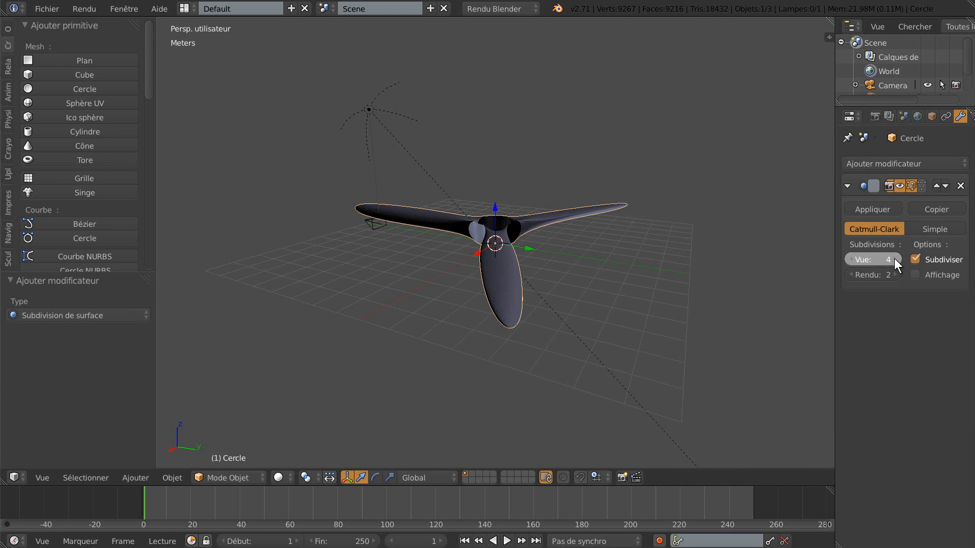
{"action": "middle_click_drag", "start_coordinate": [694, 306], "coordinate": [618, 303]}
Step: Put the propeller back in Edit Mode and switch to face selection
{"action": "key", "text": "Tab"}
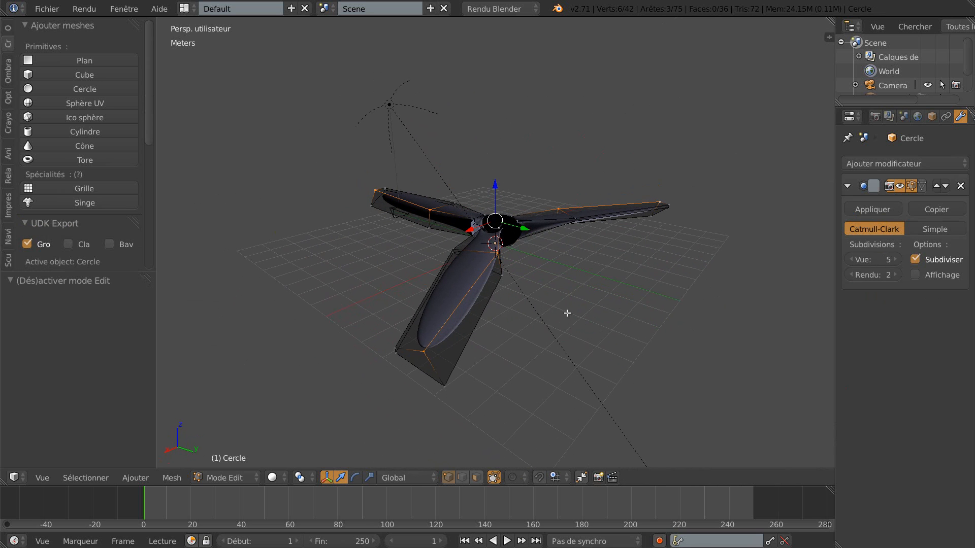
{"action": "middle_click_drag", "start_coordinate": [488, 278], "coordinate": [584, 347]}
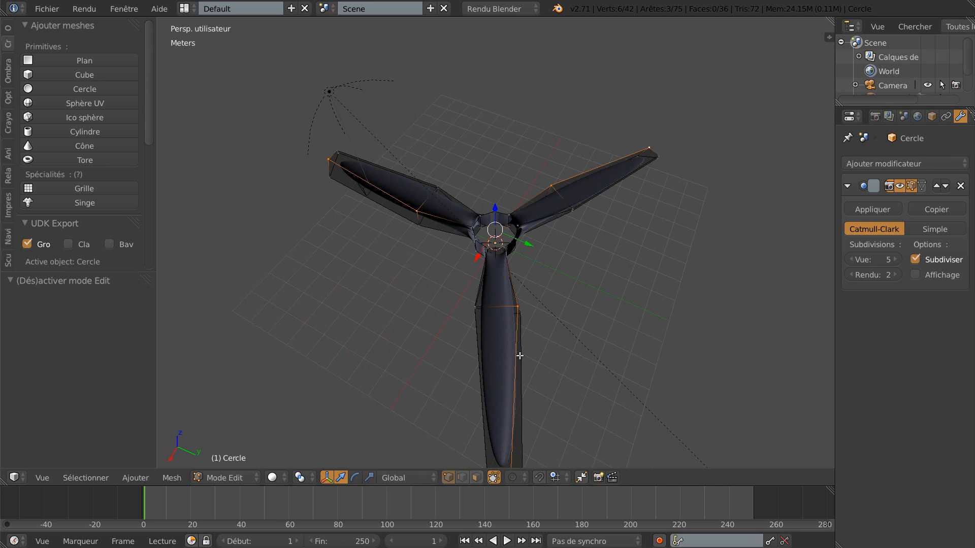
{"action": "middle_click_drag", "start_coordinate": [635, 341], "coordinate": [519, 279]}
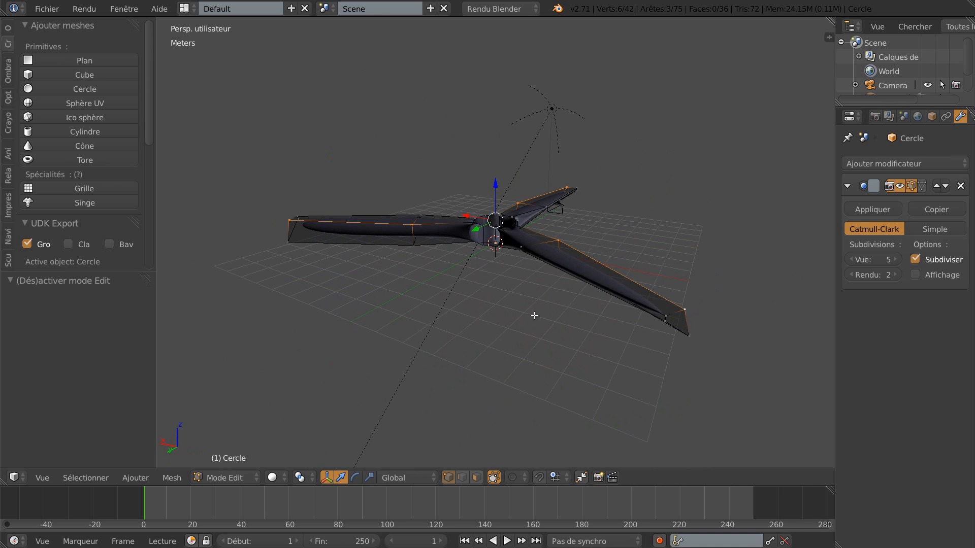
{"action": "middle_click_drag", "start_coordinate": [516, 315], "coordinate": [472, 307]}
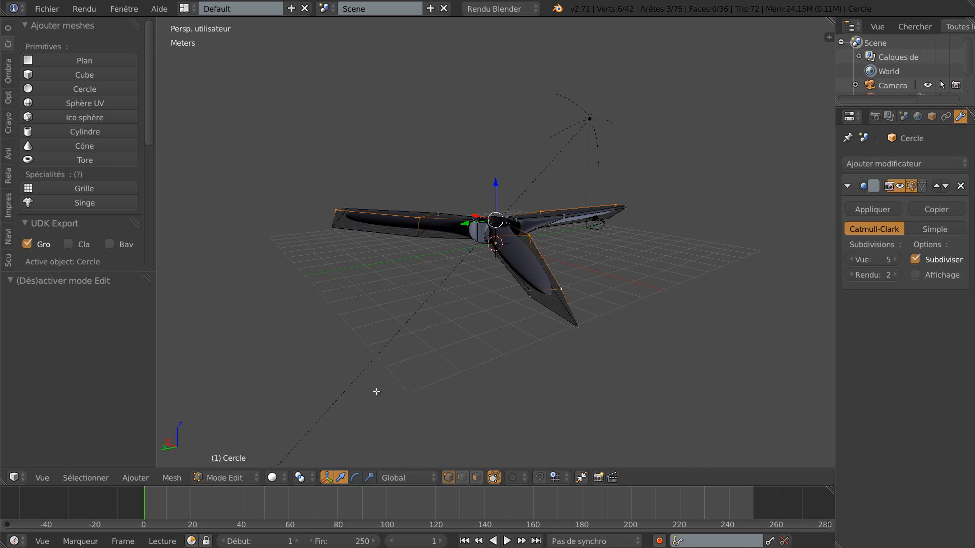
{"action": "left_click", "coordinate": [273, 478]}
{"action": "left_click", "coordinate": [296, 430]}
{"action": "left_click", "coordinate": [475, 478]}
Step: Select the outer end faces at the tips of all three blades
{"action": "right_click", "coordinate": [553, 303]}
{"action": "middle_click_drag", "start_coordinate": [552, 303], "coordinate": [538, 328]}
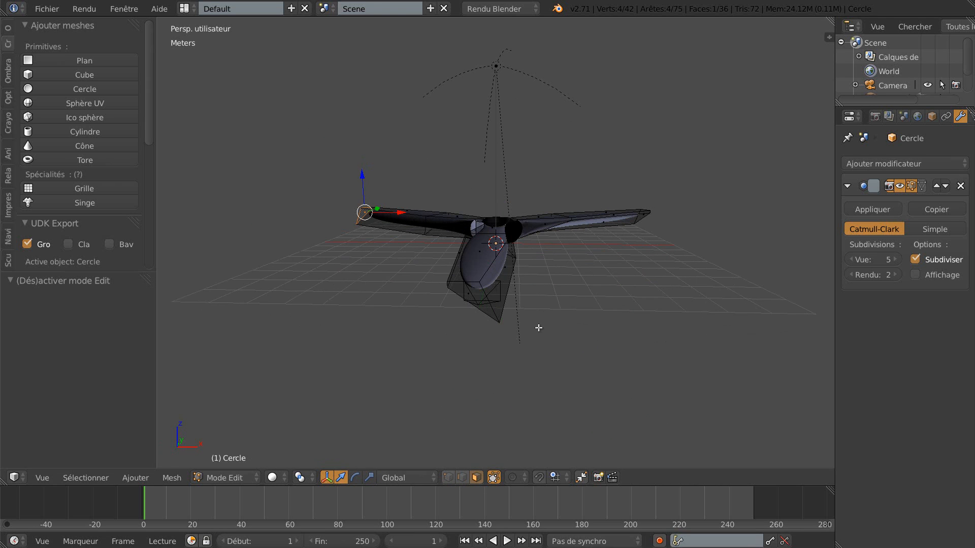
{"action": "right_click", "coordinate": [475, 296], "text": "shift"}
{"action": "middle_click_drag", "start_coordinate": [689, 326], "coordinate": [538, 343]}
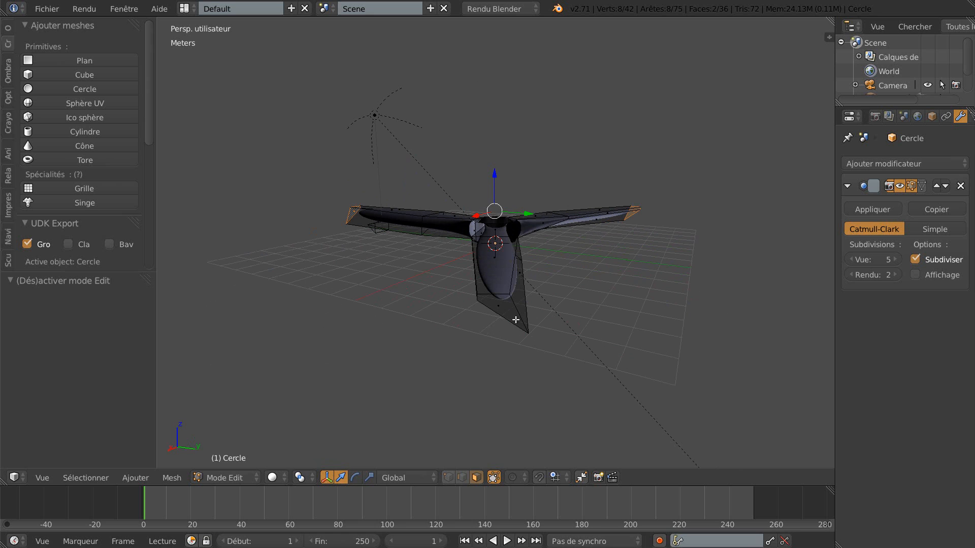
{"action": "right_click", "coordinate": [503, 302], "text": "shift"}
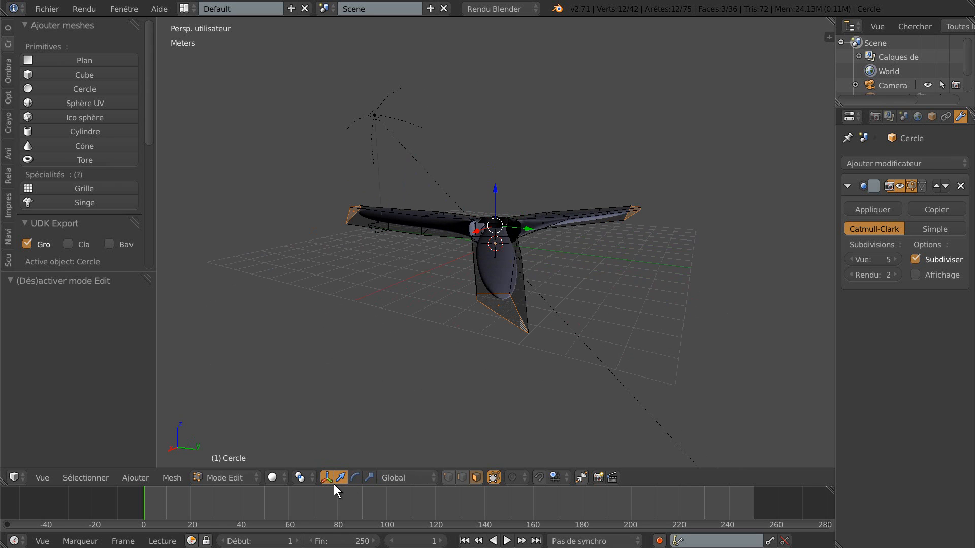
Step: Set the pivot point to Origines individuelles, scale the three tip faces to about 0.484, and check the result in Object Mode from above
{"action": "left_click", "coordinate": [300, 477]}
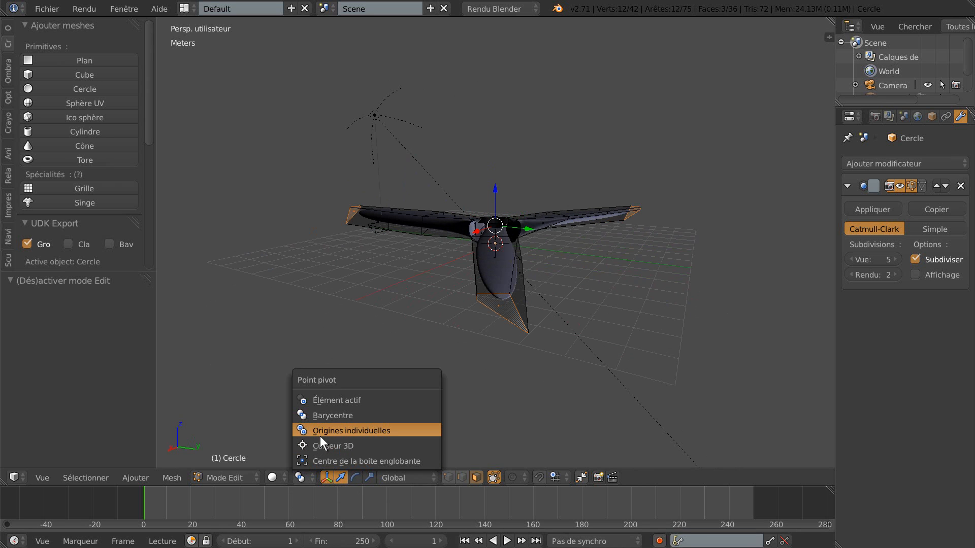
{"action": "left_click", "coordinate": [320, 431]}
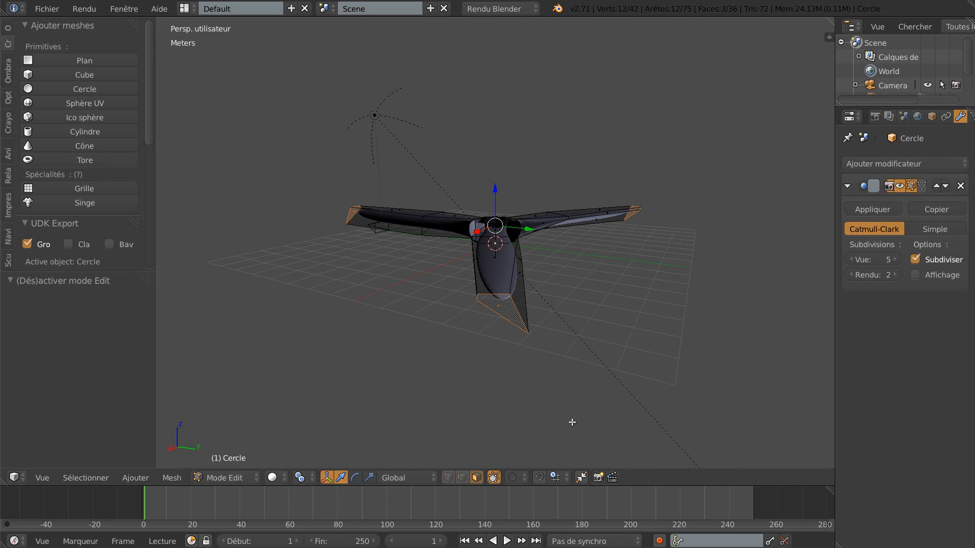
{"action": "key", "text": "s"}
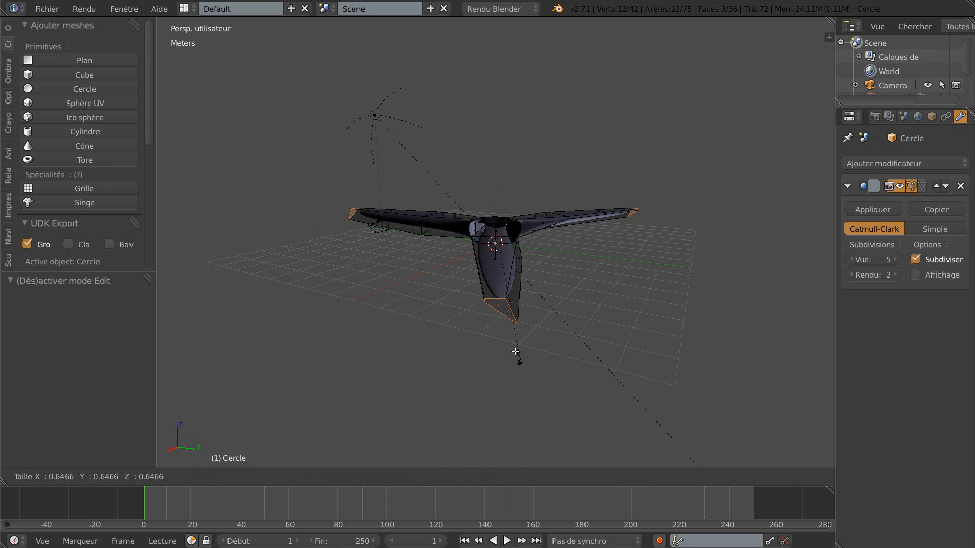
{"action": "left_click", "coordinate": [507, 329]}
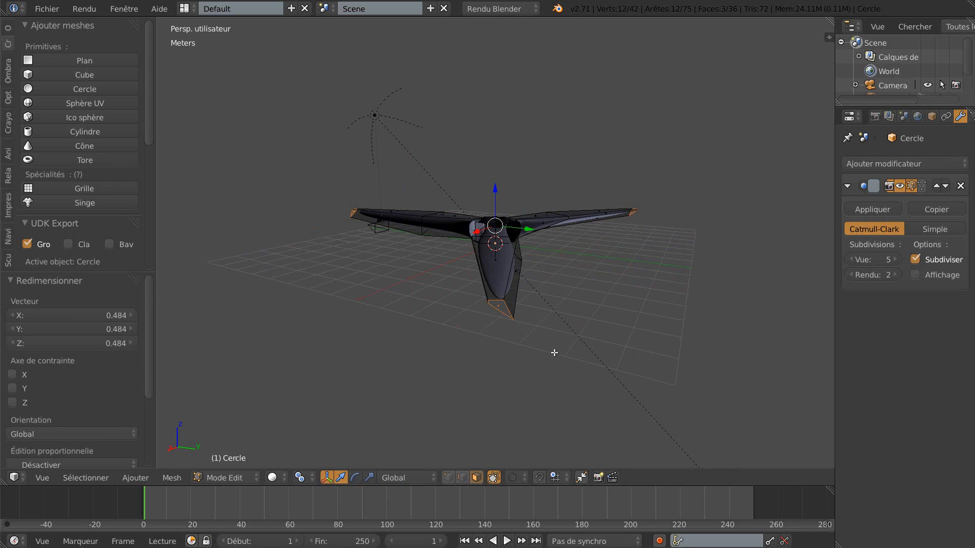
{"action": "key", "text": "KP_7"}
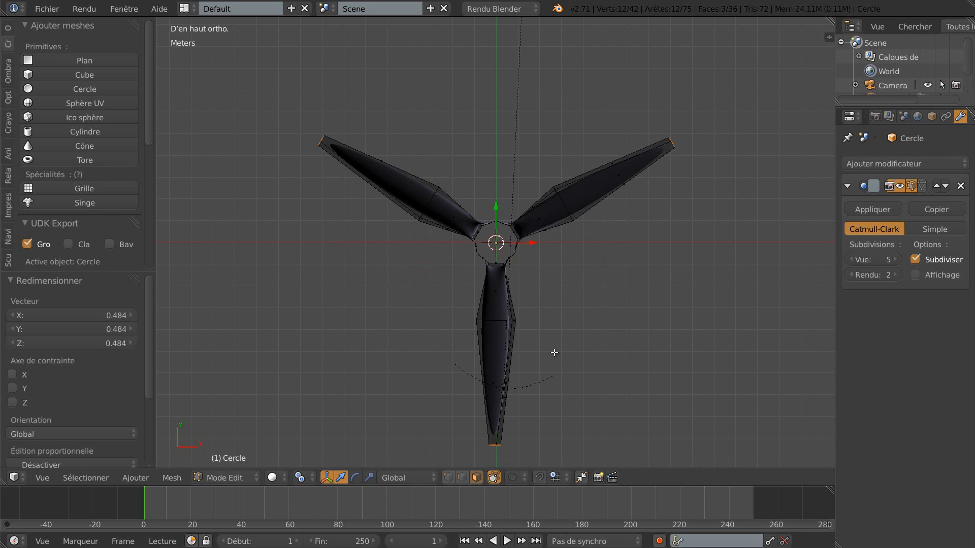
{"action": "key", "text": "Tab"}
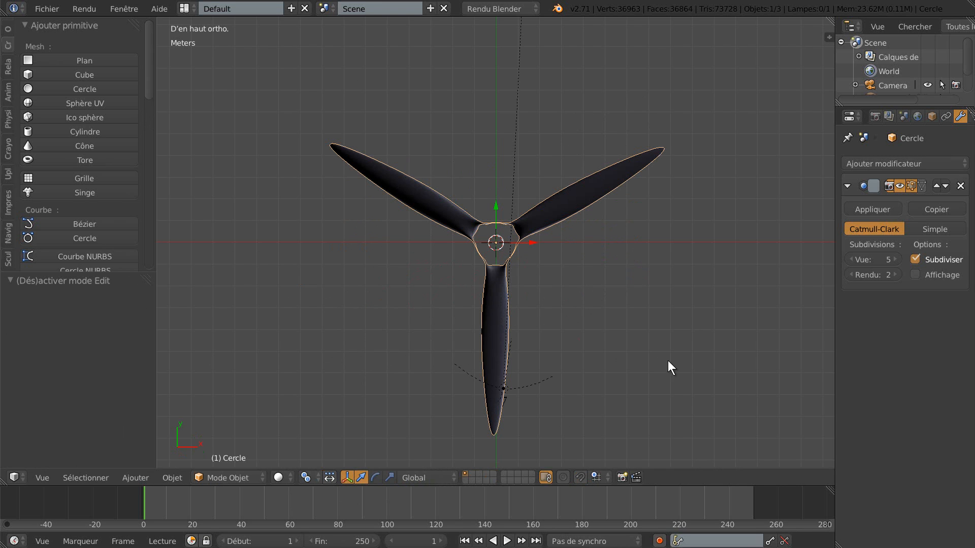
Step: Back in Edit Mode, select the three inner hub faces at the blade roots and delete them with the Faces option
{"action": "key", "text": "Tab"}
{"action": "scroll", "coordinate": [632, 374], "scroll_direction": "up", "scroll_amount": 3}
{"action": "middle_click_drag", "start_coordinate": [632, 374], "coordinate": [567, 315]}
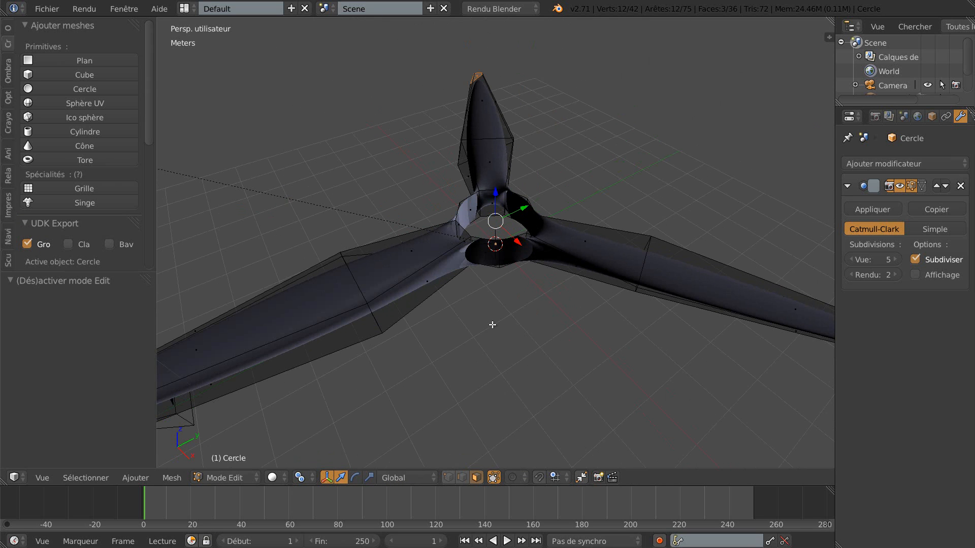
{"action": "right_click", "coordinate": [490, 202]}
{"action": "middle_click_drag", "start_coordinate": [492, 261], "coordinate": [551, 253]}
{"action": "right_click", "coordinate": [510, 203], "text": "shift"}
{"action": "middle_click_drag", "start_coordinate": [467, 320], "coordinate": [542, 250]}
{"action": "right_click", "coordinate": [519, 209], "text": "shift"}
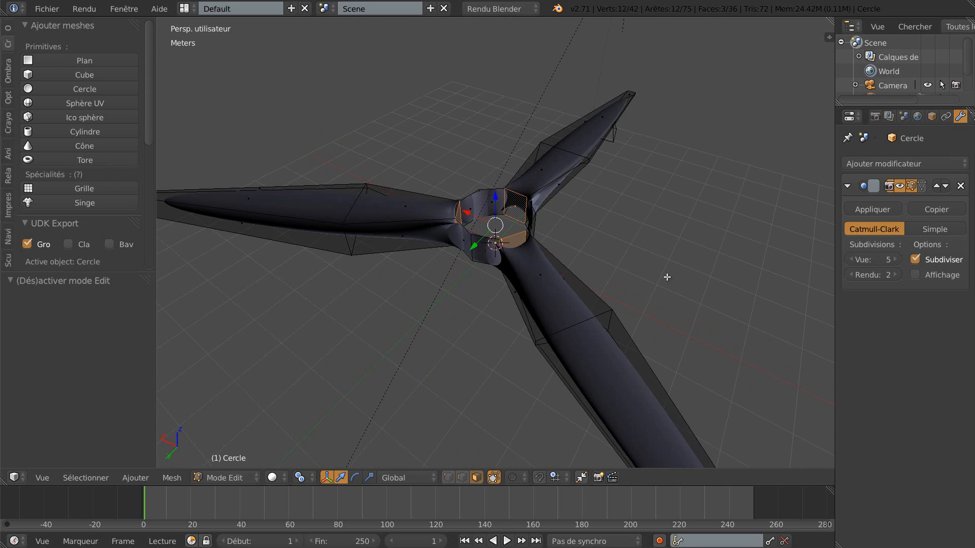
{"action": "key", "text": "x"}
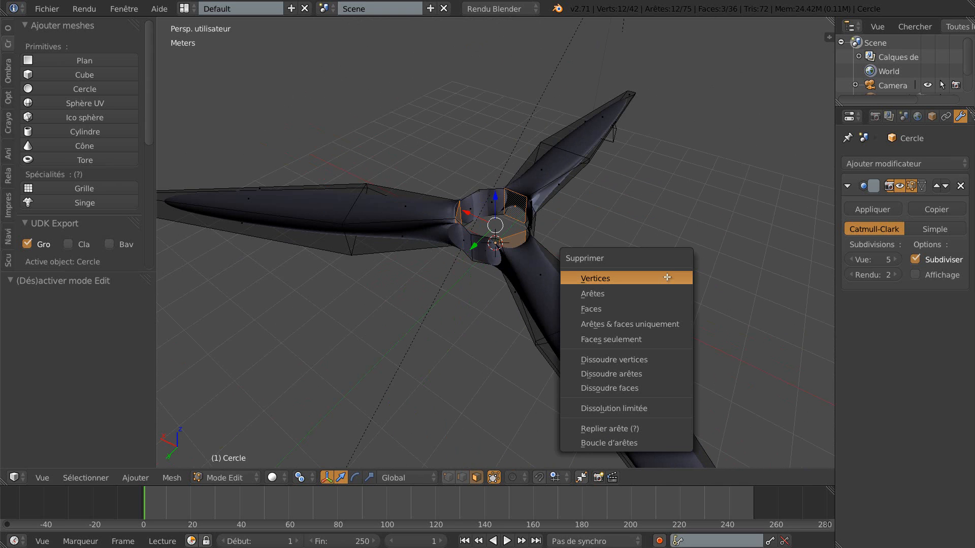
{"action": "left_click", "coordinate": [656, 307]}
{"action": "middle_click_drag", "start_coordinate": [689, 269], "coordinate": [590, 282]}
{"action": "middle_click_drag", "start_coordinate": [473, 283], "coordinate": [528, 282]}
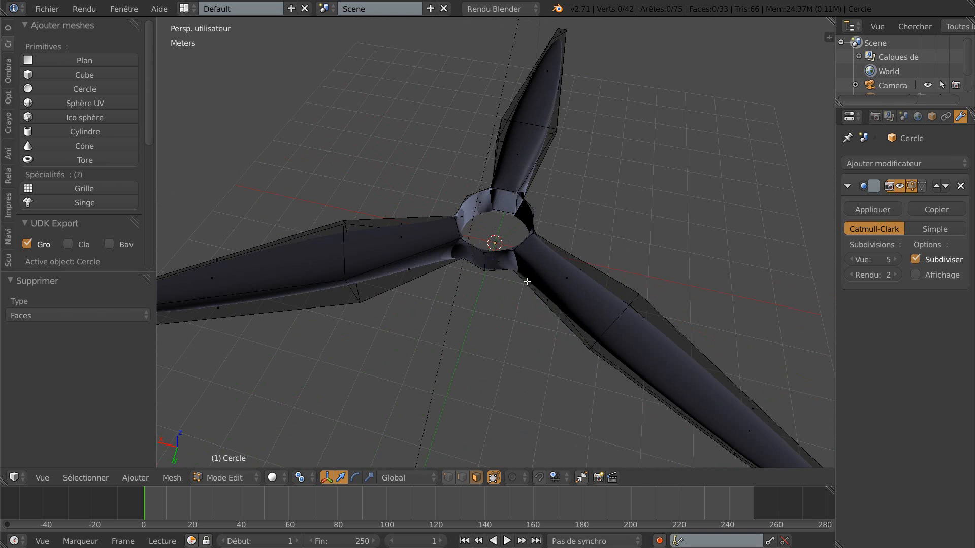
Step: Check the smoothed propeller in Object Mode, return to Edit Mode, select the whole mesh and recalculate its normals
{"action": "scroll", "coordinate": [488, 337], "scroll_direction": "down", "scroll_amount": 3}
{"action": "key", "text": "Tab"}
{"action": "key", "text": "Tab"}
{"action": "key", "text": "Tab"}
{"action": "scroll", "coordinate": [477, 316], "scroll_direction": "down", "scroll_amount": 2}
{"action": "middle_click_drag", "start_coordinate": [463, 320], "coordinate": [502, 311]}
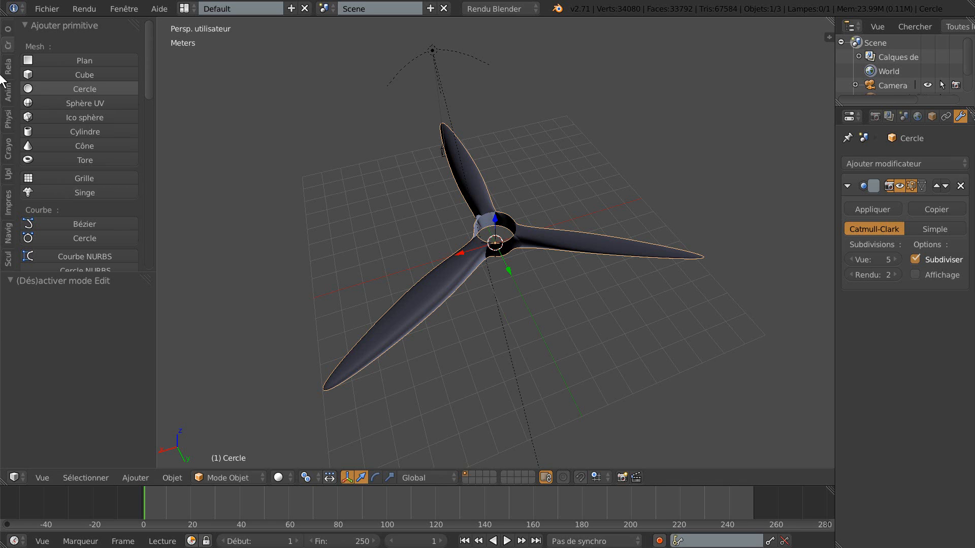
{"action": "key", "text": "Tab"}
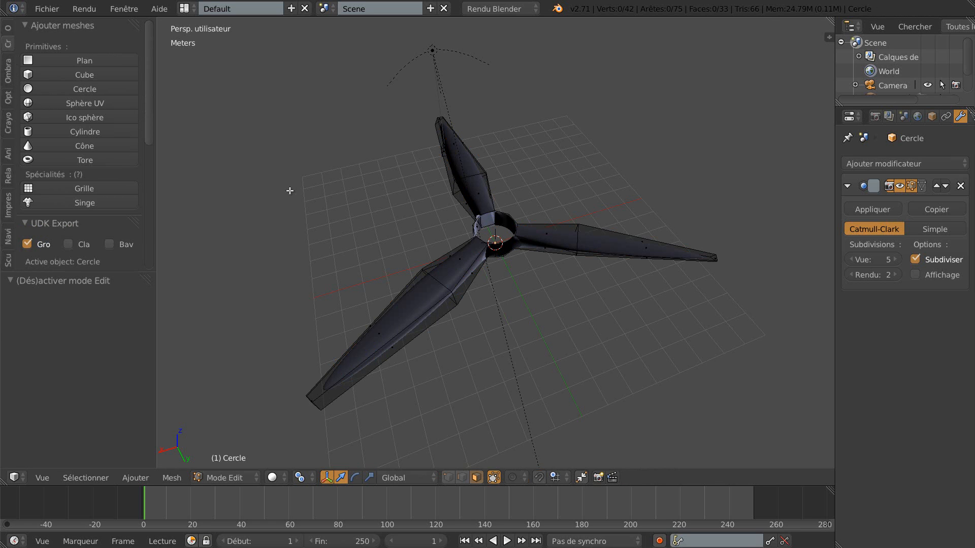
{"action": "key", "text": "a"}
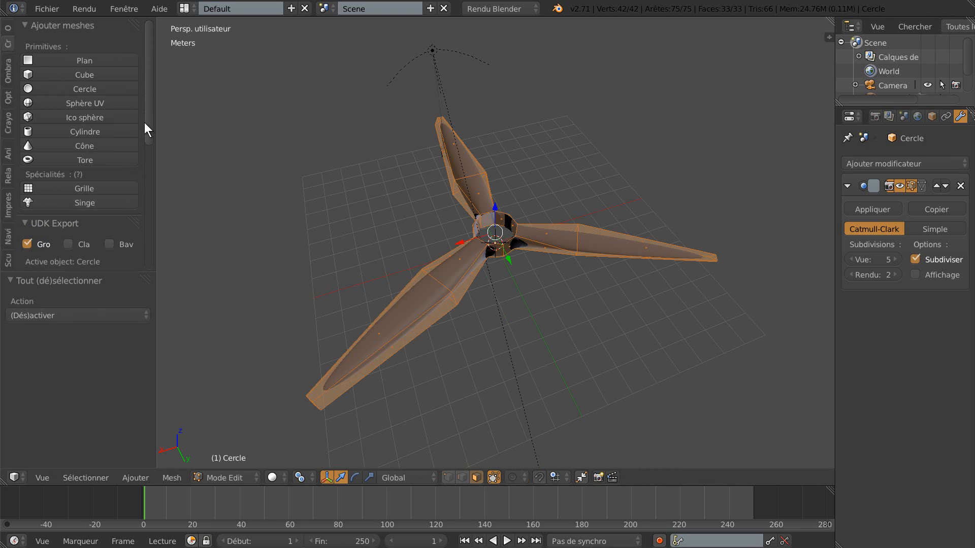
{"action": "left_click", "coordinate": [8, 70]}
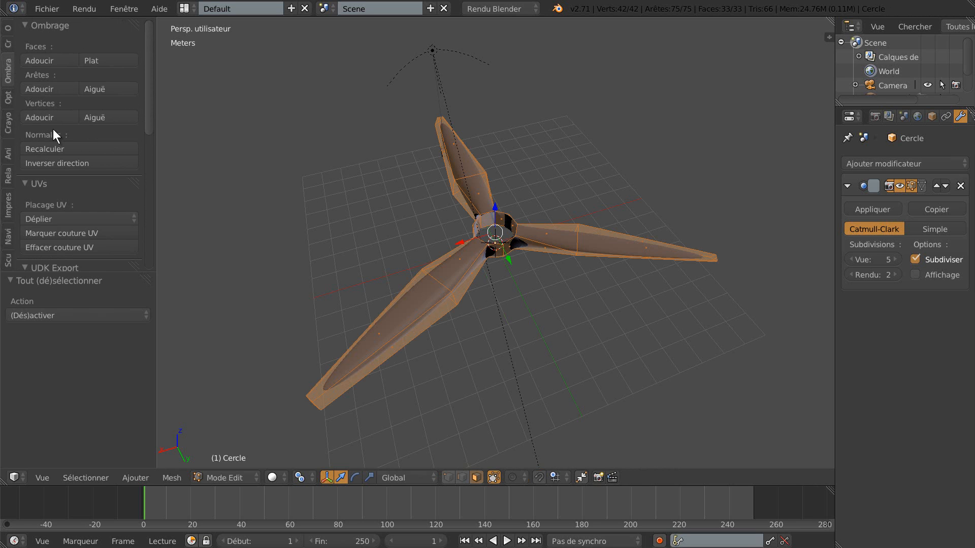
{"action": "left_click", "coordinate": [48, 148]}
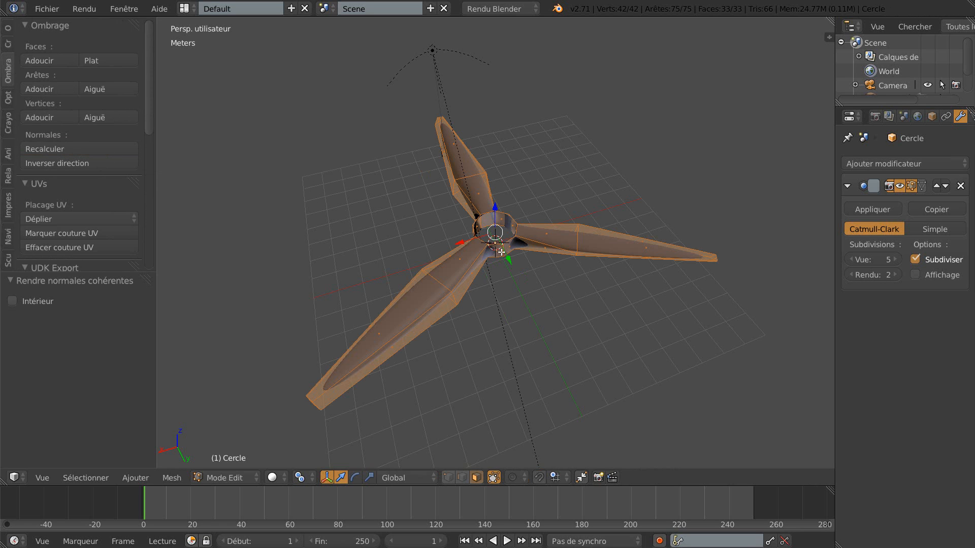
Step: Run Enlever doublons on the whole propeller mesh and inspect the hub in Object Mode
{"action": "left_click_drag", "start_coordinate": [156, 177], "coordinate": [252, 178]}
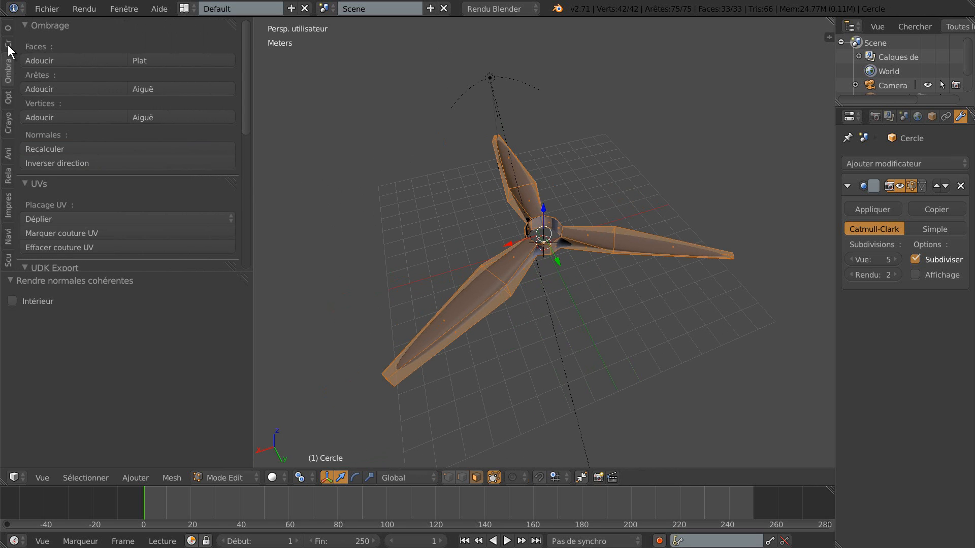
{"action": "left_click", "coordinate": [7, 27]}
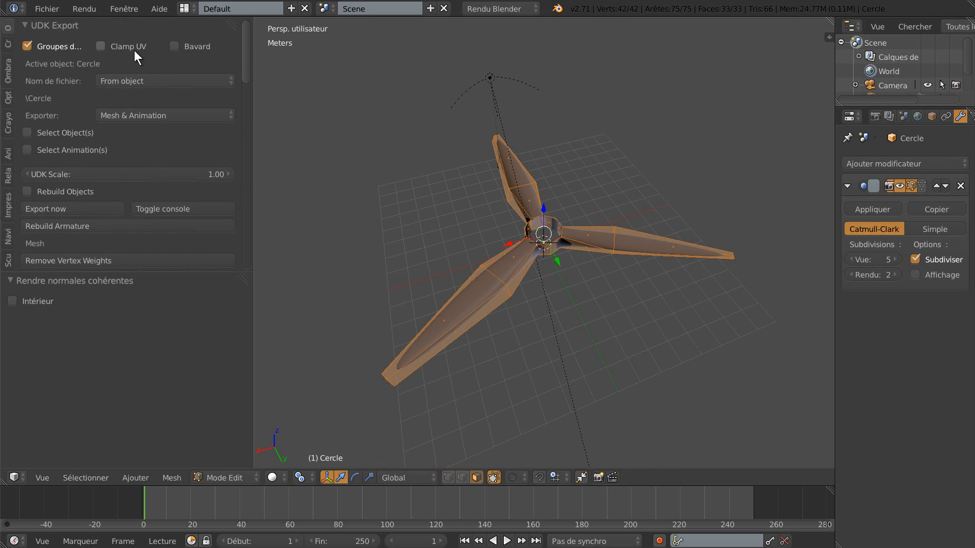
{"action": "left_click_drag", "start_coordinate": [244, 55], "coordinate": [255, 221]}
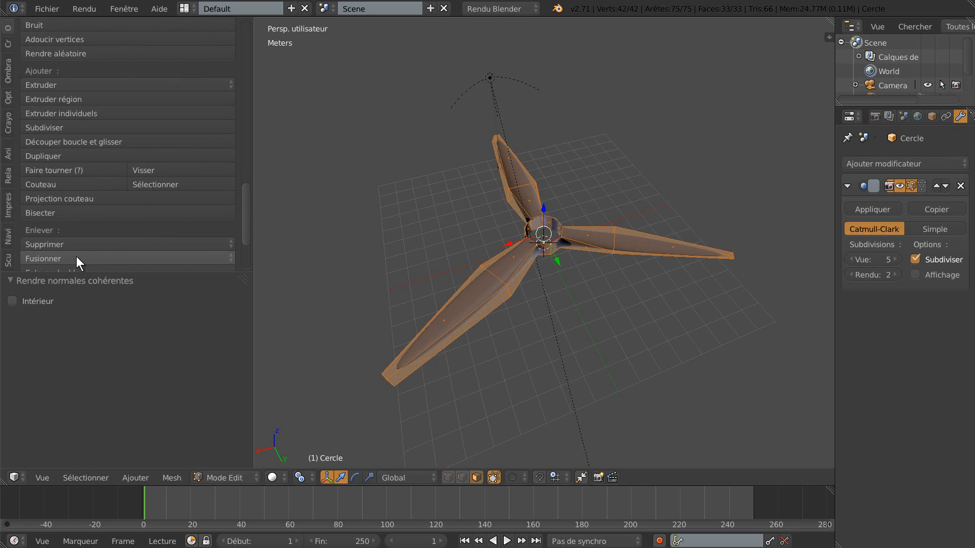
{"action": "scroll", "coordinate": [76, 256], "scroll_direction": "down", "scroll_amount": 4}
{"action": "left_click", "coordinate": [72, 189]}
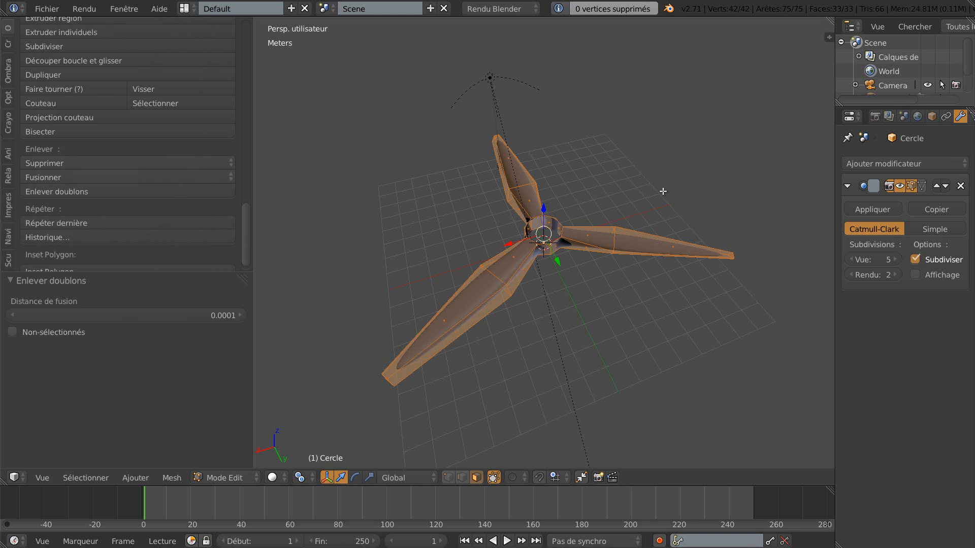
{"action": "key", "text": "Tab"}
{"action": "middle_click_drag", "start_coordinate": [654, 238], "coordinate": [622, 255]}
{"action": "scroll", "coordinate": [601, 264], "scroll_direction": "up", "scroll_amount": 4}
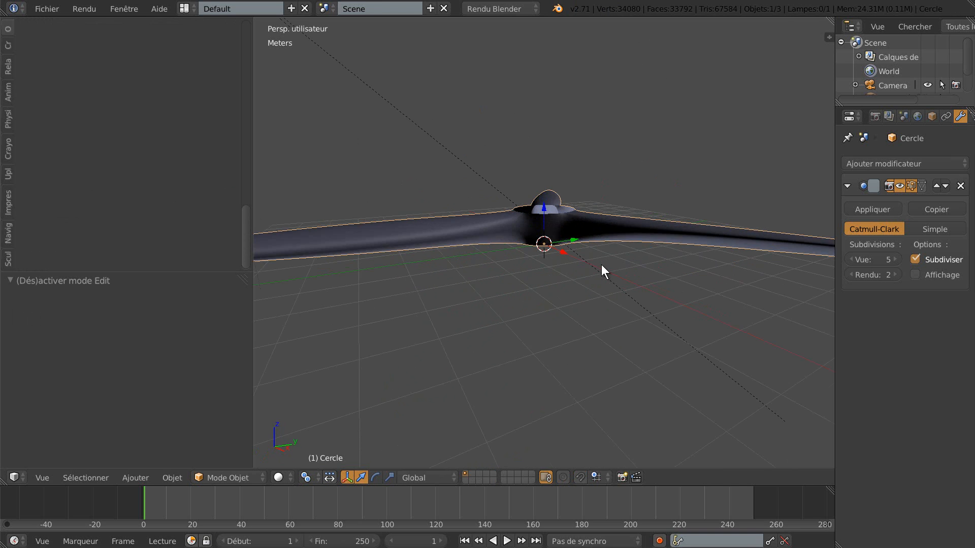
{"action": "middle_click_drag", "start_coordinate": [621, 295], "coordinate": [526, 307]}
Step: Return to Edit Mode, switch to vertex selection and select the upper vertex at the middle of one blade
{"action": "key", "text": "Tab"}
{"action": "scroll", "coordinate": [672, 281], "scroll_direction": "down", "scroll_amount": 3}
{"action": "scroll", "coordinate": [635, 264], "scroll_direction": "up", "scroll_amount": 2}
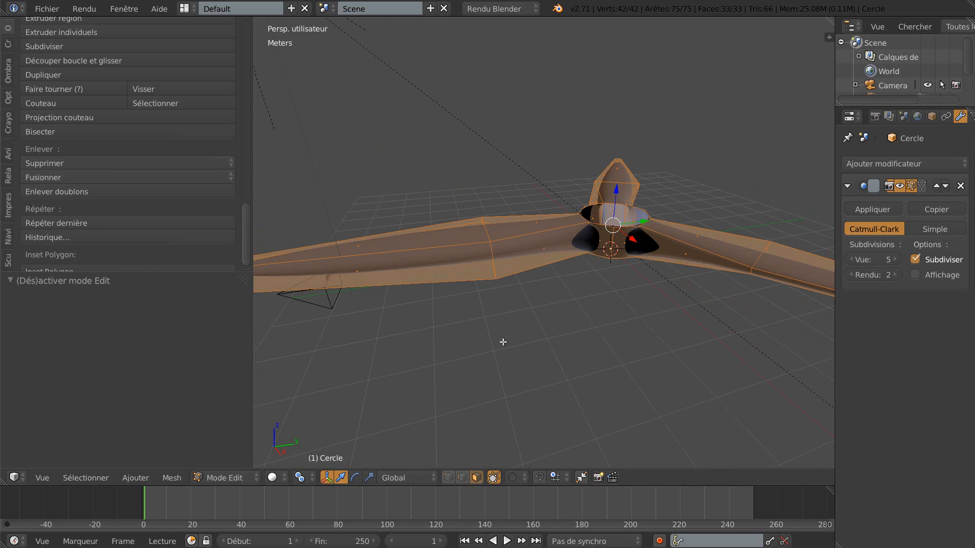
{"action": "left_click", "coordinate": [447, 478]}
{"action": "right_click", "coordinate": [489, 243]}
{"action": "middle_click_drag", "start_coordinate": [540, 292], "coordinate": [524, 253]}
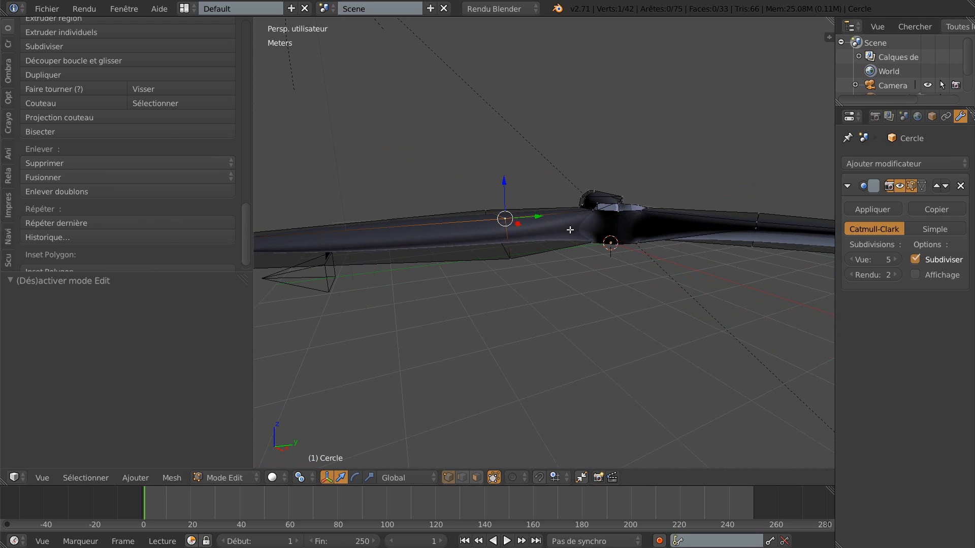
Step: Try lowering the selected mid-blade vertex by about 46.67 cm along Z, and undo the move
{"action": "left_click_drag", "start_coordinate": [505, 191], "coordinate": [507, 208]}
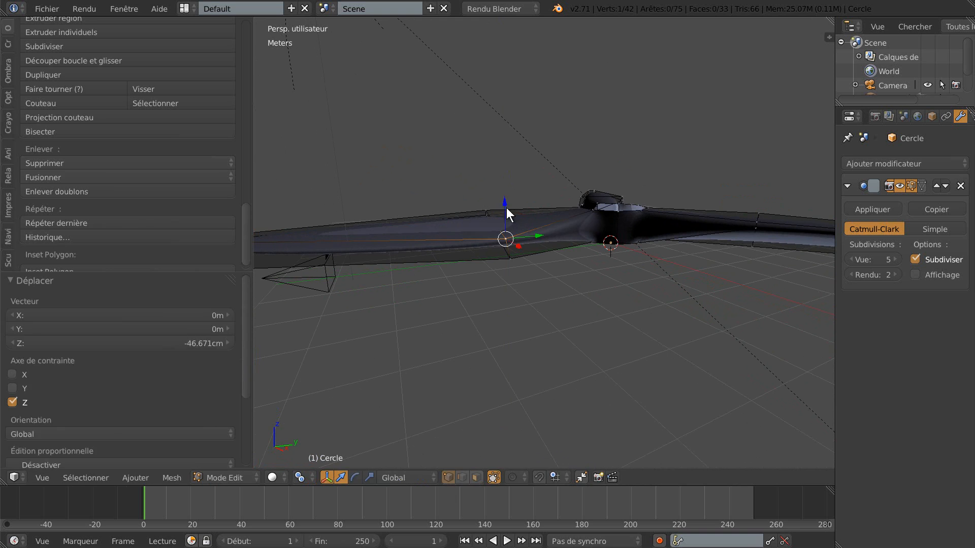
{"action": "key", "text": "Tab"}
{"action": "middle_click_drag", "start_coordinate": [549, 236], "coordinate": [643, 252]}
{"action": "key", "text": "Tab"}
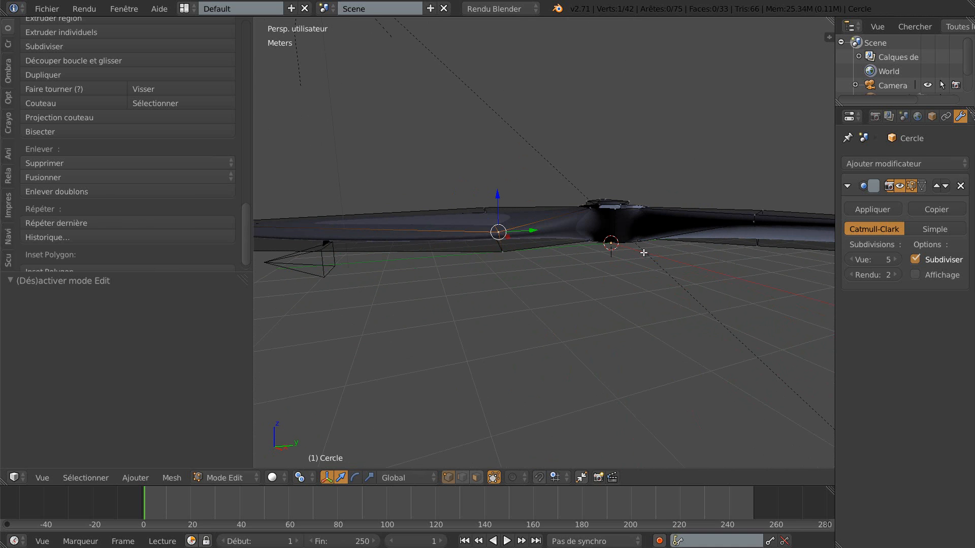
{"action": "key", "text": "ctrl+z"}
{"action": "key", "text": "ctrl+z"}
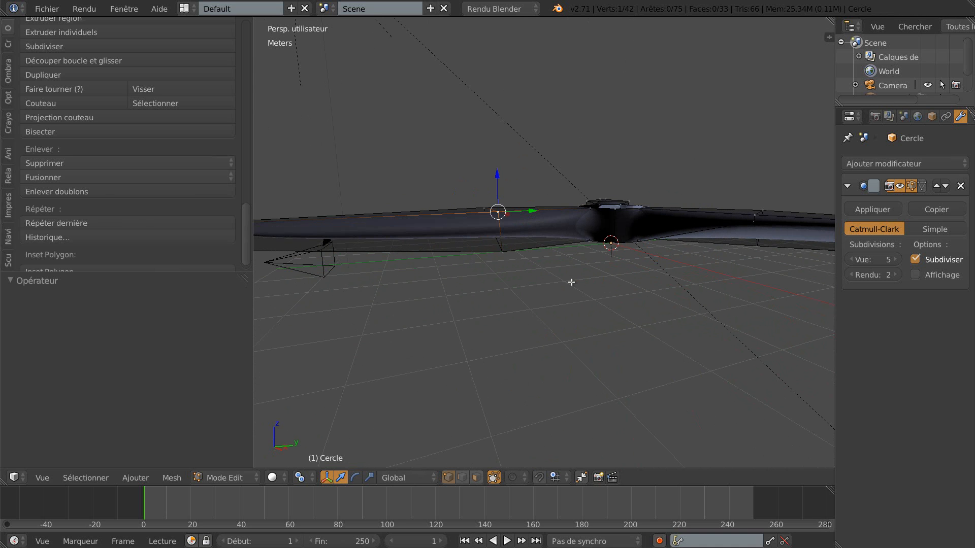
Step: Add the matching mid-blade vertices of the other two blades to the selection and lower all three about 66.64 cm along Z
{"action": "middle_click_drag", "start_coordinate": [593, 271], "coordinate": [438, 310]}
{"action": "right_click", "coordinate": [431, 304], "text": "shift"}
{"action": "middle_click_drag", "start_coordinate": [560, 309], "coordinate": [470, 313]}
{"action": "right_click", "coordinate": [451, 260], "text": "shift"}
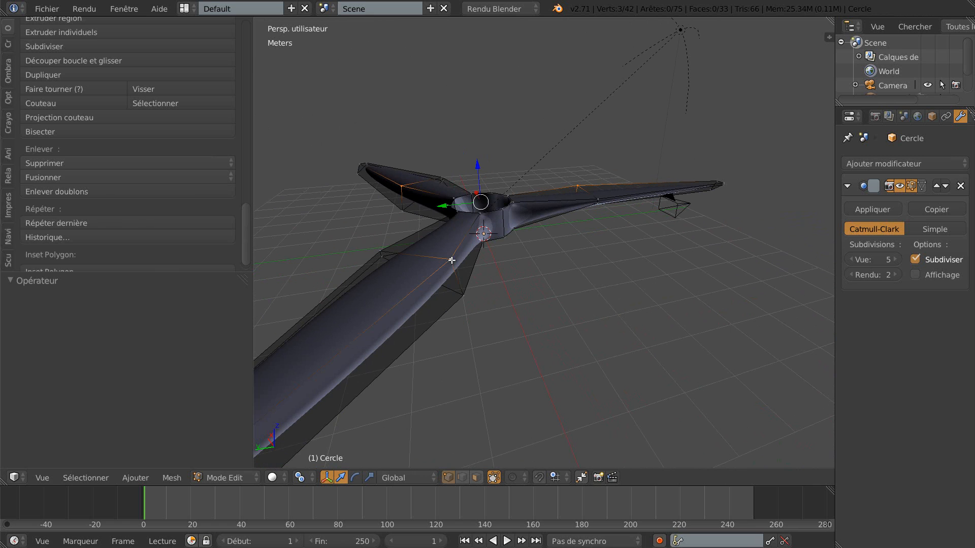
{"action": "key", "text": "g"}
{"action": "key", "text": "z"}
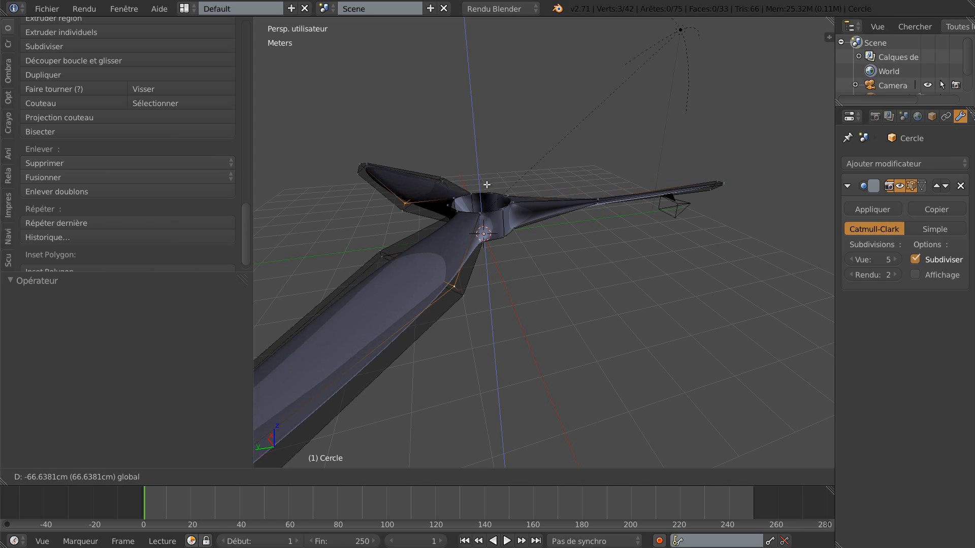
{"action": "left_click", "coordinate": [486, 187]}
{"action": "middle_click_drag", "start_coordinate": [568, 268], "coordinate": [570, 255]}
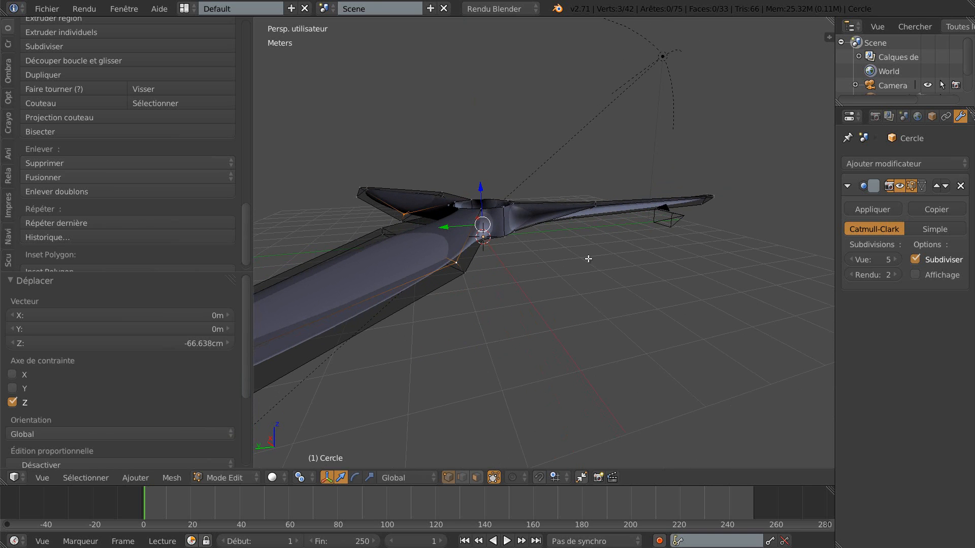
Step: Try rotating the three selected vertices by about -2.1° in the top view around their individual origins
{"action": "key", "text": "KP_7"}
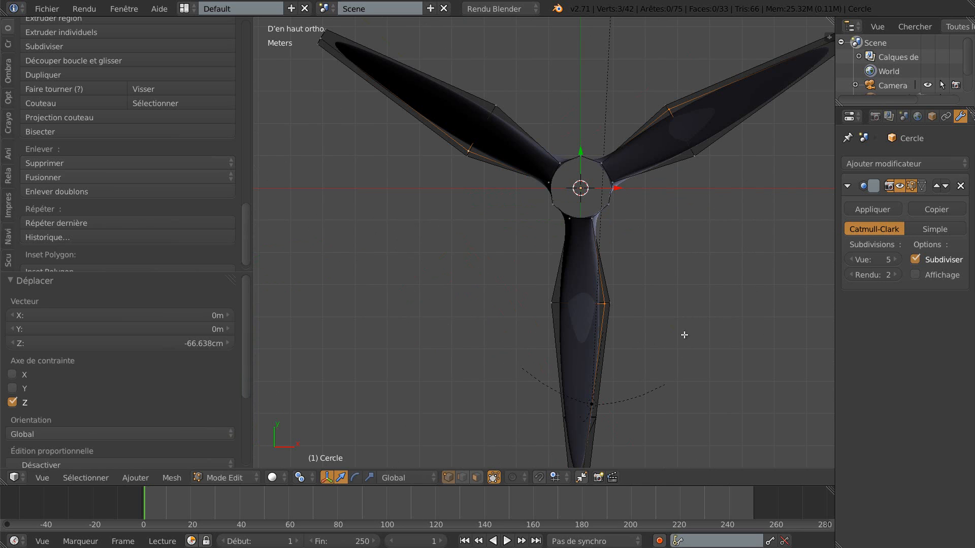
{"action": "key", "text": "r"}
{"action": "left_click", "coordinate": [703, 394]}
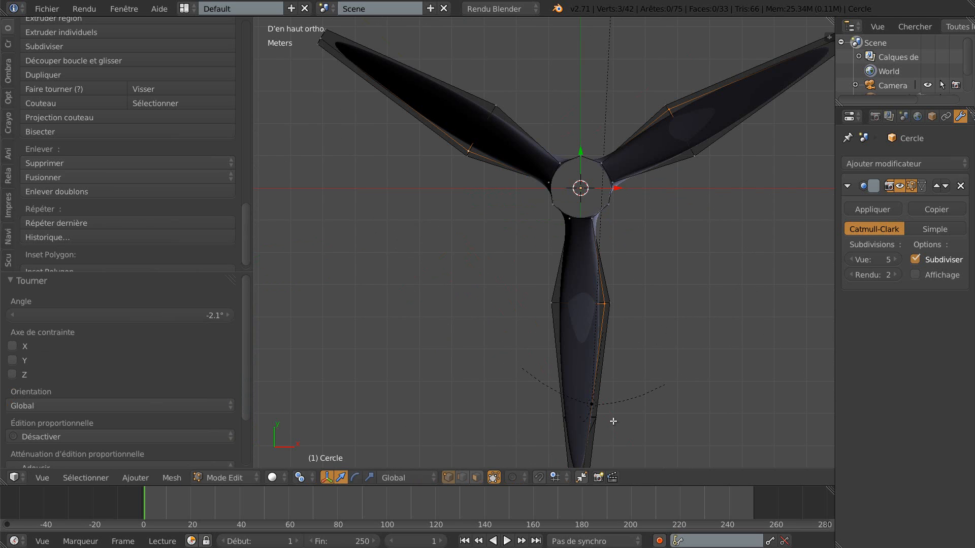
Step: Set the pivot point to Barycentre and rotate the three selected mid-blade vertices by about -2.17°
{"action": "left_click", "coordinate": [295, 477]}
{"action": "left_click", "coordinate": [316, 415]}
{"action": "key", "text": "r"}
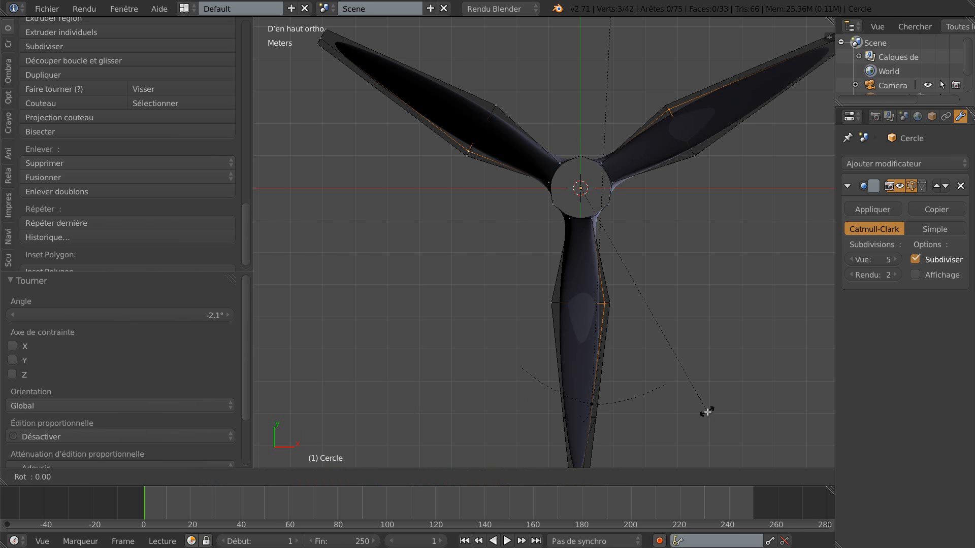
{"action": "left_click", "coordinate": [717, 409]}
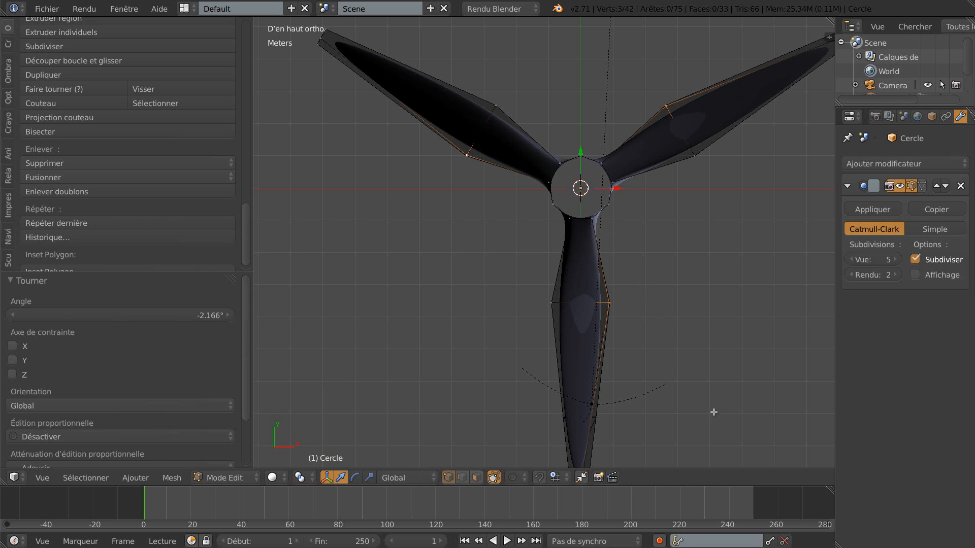
Step: Add a loop cut across one blade near the hub and set its slide factor to -0.7
{"action": "key", "text": "Tab"}
{"action": "middle_click_drag", "start_coordinate": [646, 420], "coordinate": [609, 315]}
{"action": "key", "text": "Tab"}
{"action": "scroll", "coordinate": [590, 303], "scroll_direction": "up", "scroll_amount": 3}
{"action": "middle_click_drag", "start_coordinate": [600, 279], "coordinate": [649, 332]}
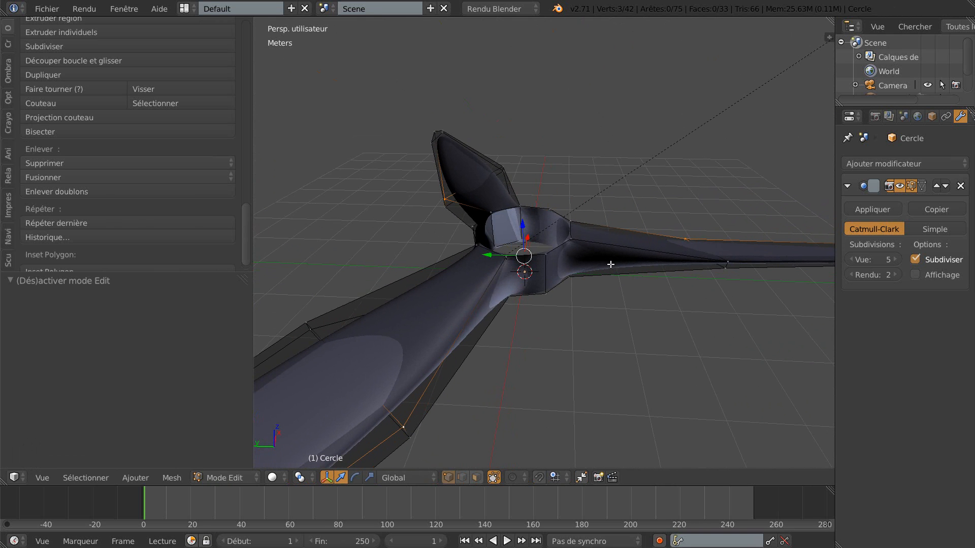
{"action": "key", "text": "ctrl+r"}
{"action": "left_click", "coordinate": [604, 250]}
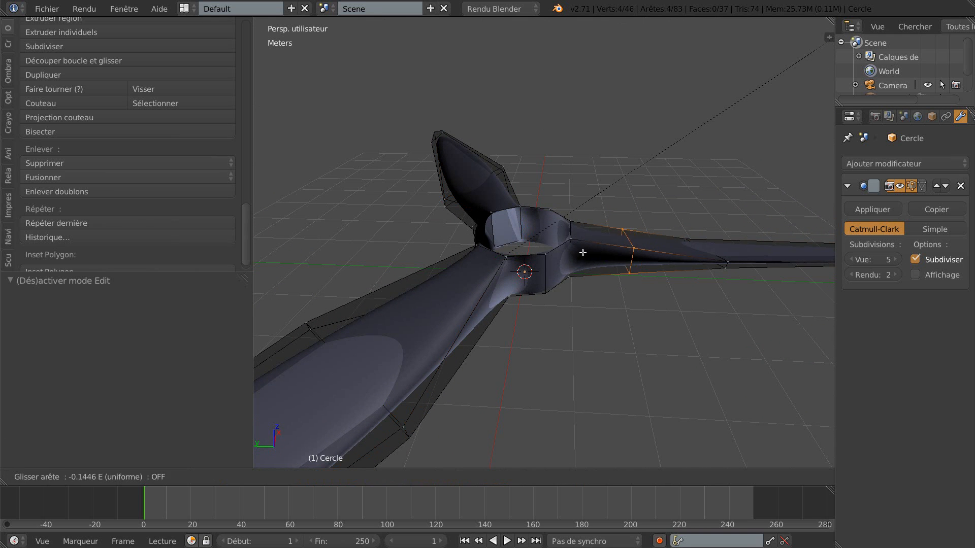
{"action": "left_click", "coordinate": [544, 259]}
{"action": "left_click_drag", "start_coordinate": [245, 291], "coordinate": [245, 336]}
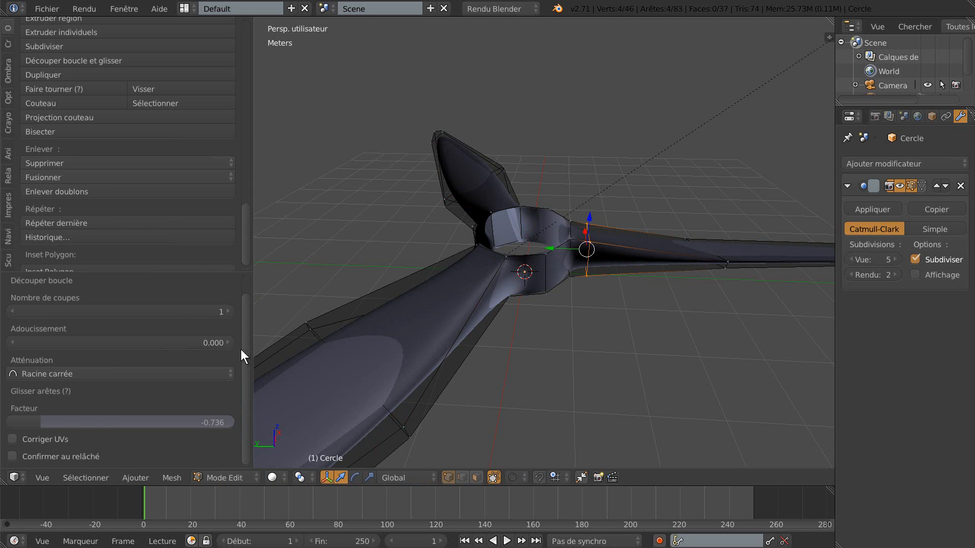
{"action": "left_click", "coordinate": [218, 423]}
{"action": "key", "text": "Right"}
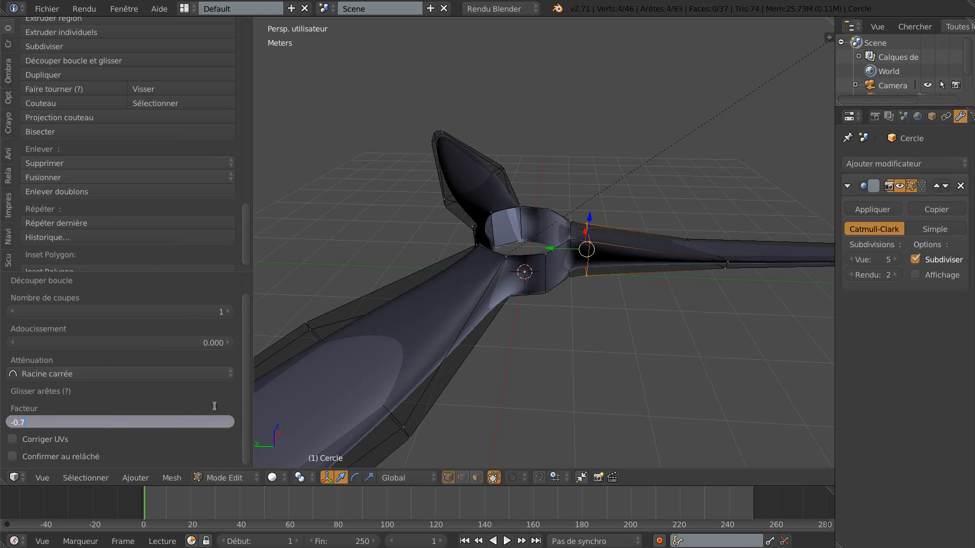
{"action": "key", "text": "Return"}
Step: Add a matching loop cut to a second blade, slid toward the hub with a factor of -0.7
{"action": "middle_click_drag", "start_coordinate": [616, 303], "coordinate": [638, 327]}
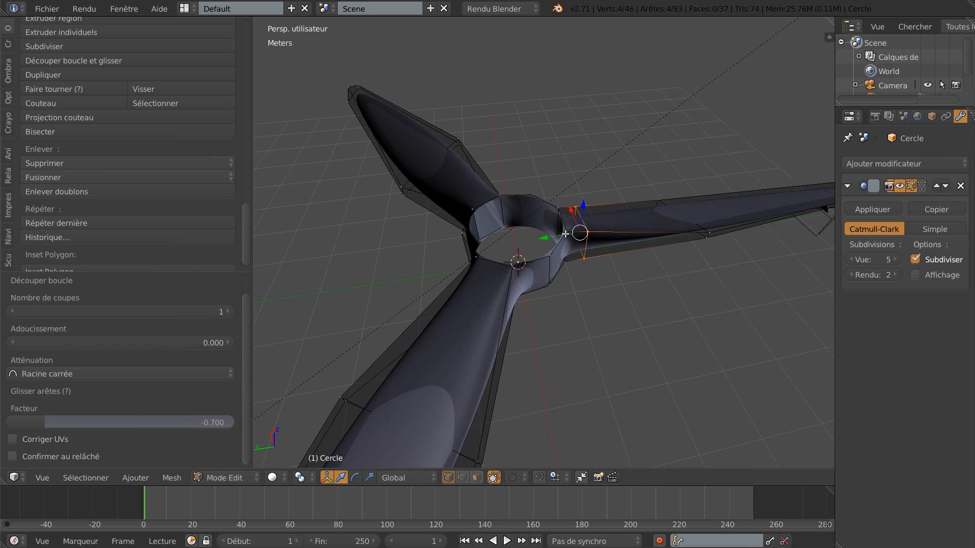
{"action": "middle_click_drag", "start_coordinate": [476, 306], "coordinate": [662, 316]}
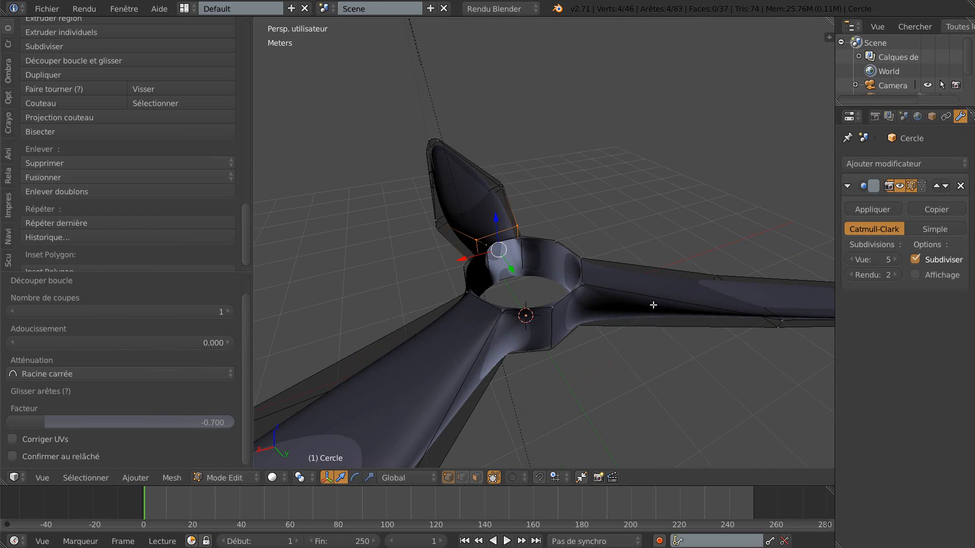
{"action": "key", "text": "ctrl+r"}
{"action": "left_click", "coordinate": [653, 305]}
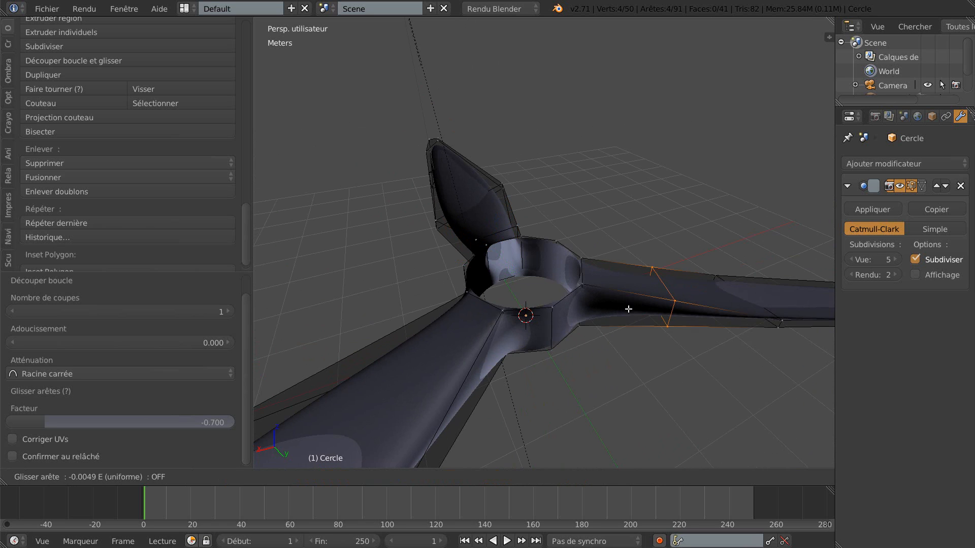
{"action": "left_click", "coordinate": [585, 314]}
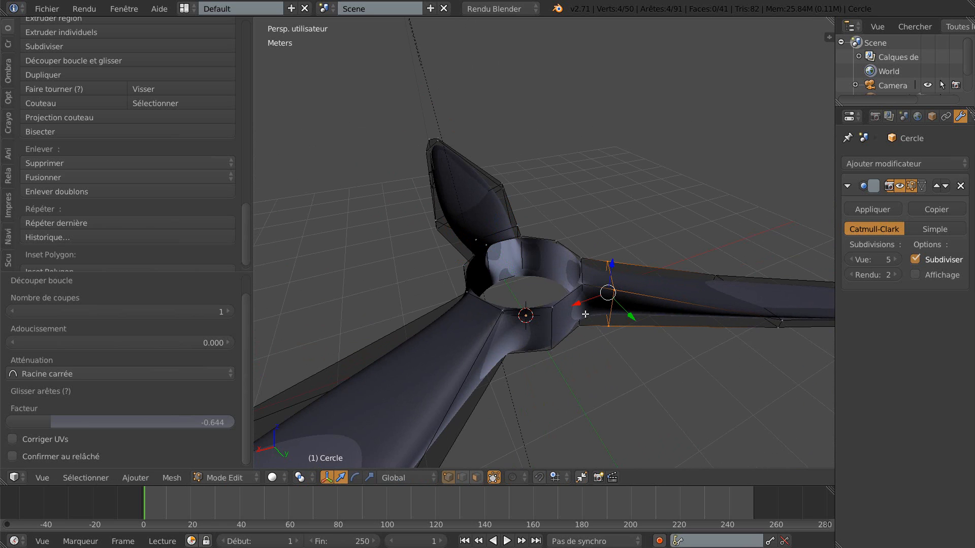
{"action": "left_click", "coordinate": [215, 424]}
{"action": "key", "text": "Right"}
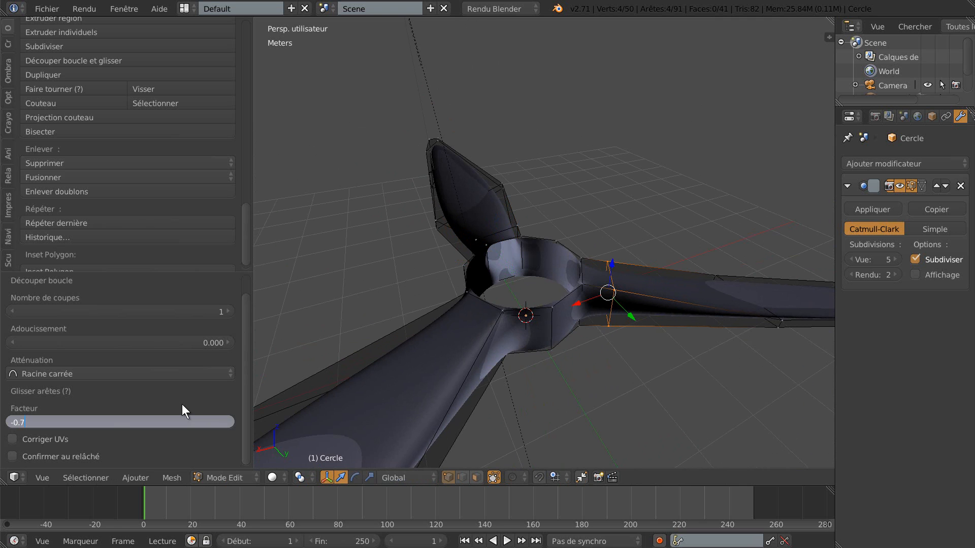
{"action": "key", "text": "Return"}
Step: Add the same loop cut near the root of the remaining uncut blade, with a slide factor of -0.7
{"action": "middle_click_drag", "start_coordinate": [562, 403], "coordinate": [711, 339]}
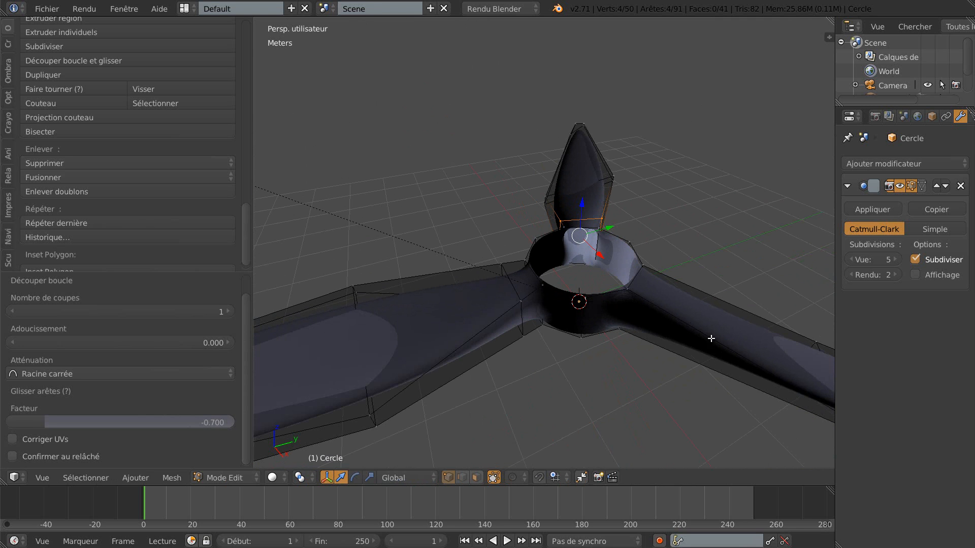
{"action": "key", "text": "ctrl+r"}
{"action": "left_click", "coordinate": [686, 331]}
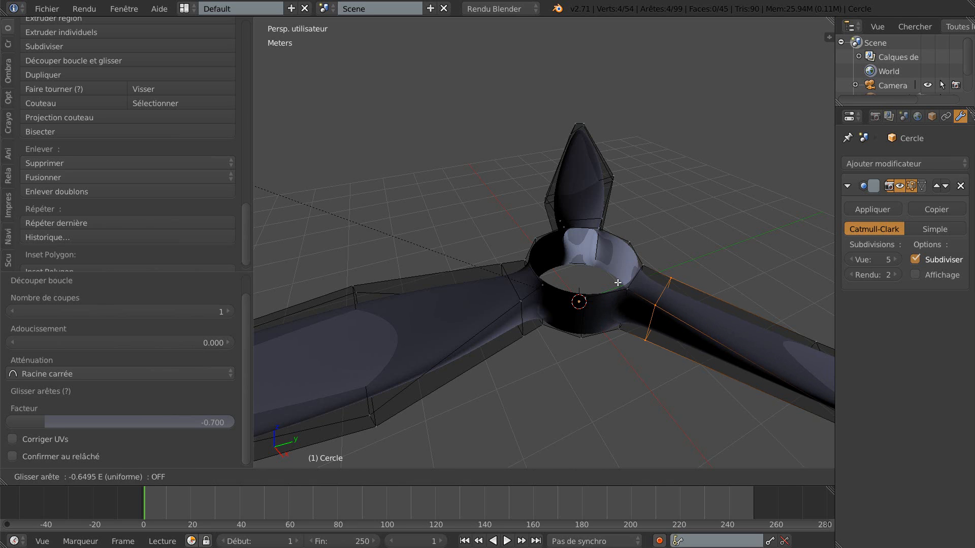
{"action": "left_click", "coordinate": [533, 323]}
{"action": "left_click", "coordinate": [217, 421]}
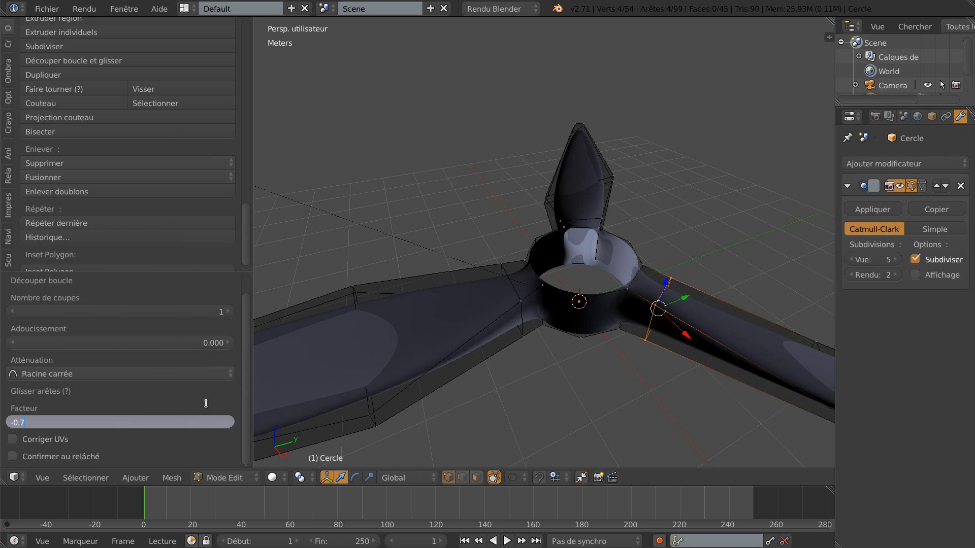
{"action": "key", "text": "Return"}
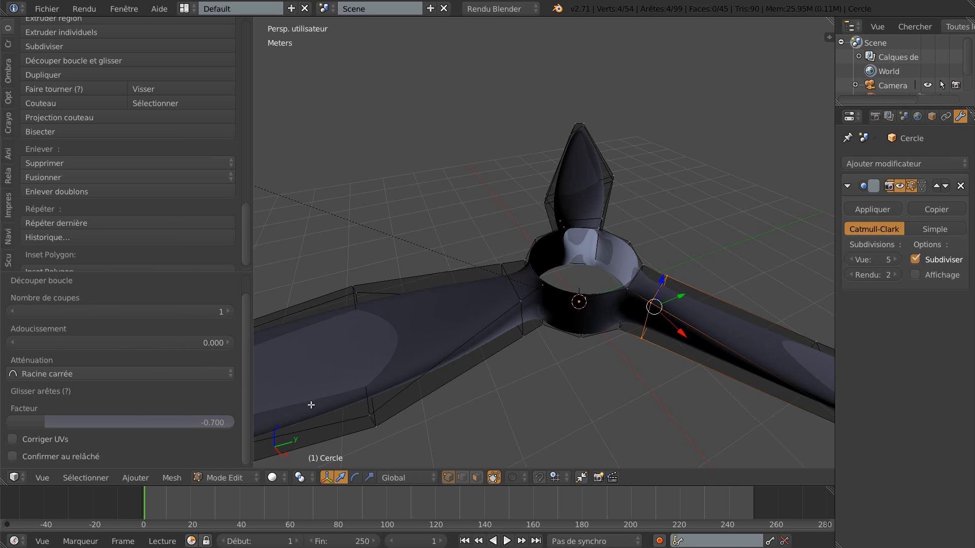
Step: Add the root edge loops of the other two blades to the selection and scale all three down along Z
{"action": "middle_click_drag", "start_coordinate": [339, 409], "coordinate": [587, 425]}
{"action": "mouse_move", "coordinate": [542, 356]}
{"action": "middle_mouse_down"}
{"action": "mouse_move", "coordinate": [541, 365]}
{"action": "mouse_move", "coordinate": [549, 331]}
{"action": "mouse_move", "coordinate": [527, 375]}
{"action": "mouse_move", "coordinate": [527, 351]}
{"action": "middle_mouse_up"}
{"action": "scroll", "coordinate": [512, 359], "scroll_direction": "down", "scroll_amount": 3}
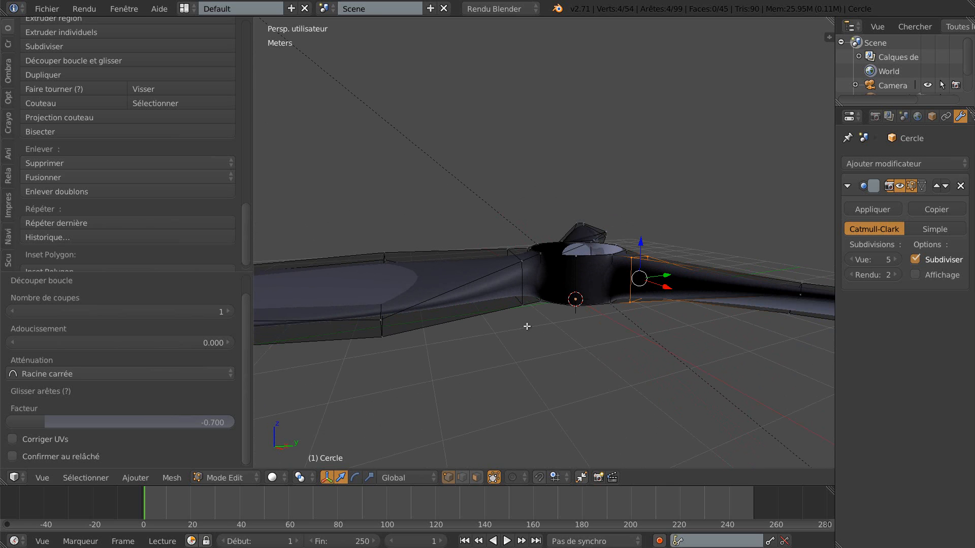
{"action": "right_click", "coordinate": [524, 281], "text": "alt+shift"}
{"action": "middle_click_drag", "start_coordinate": [542, 302], "coordinate": [643, 345]}
{"action": "right_click", "coordinate": [498, 276], "text": "alt+shift"}
{"action": "middle_click_drag", "start_coordinate": [507, 294], "coordinate": [533, 297]}
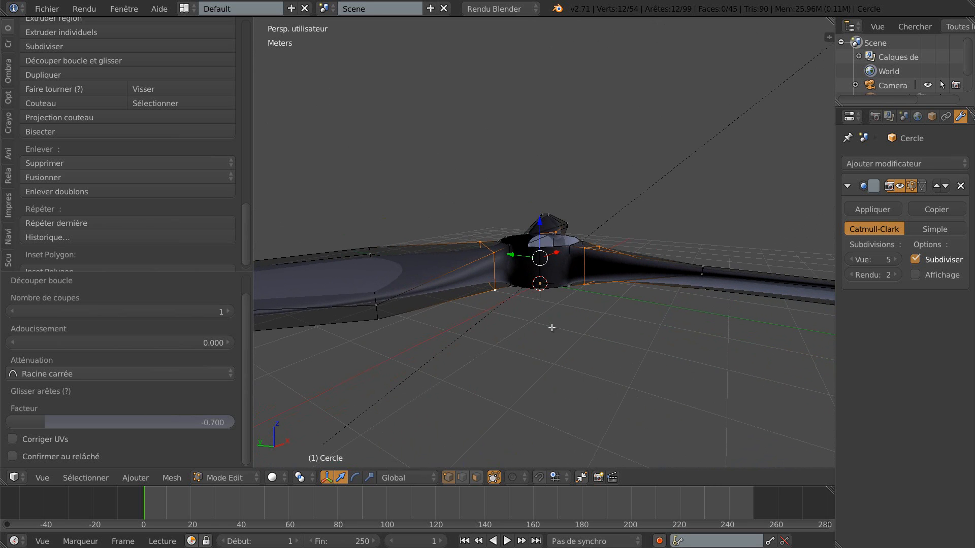
{"action": "left_click", "coordinate": [369, 477]}
{"action": "left_click_drag", "start_coordinate": [540, 220], "coordinate": [547, 254]}
{"action": "key", "text": "Tab"}
{"action": "middle_click_drag", "start_coordinate": [529, 309], "coordinate": [705, 296]}
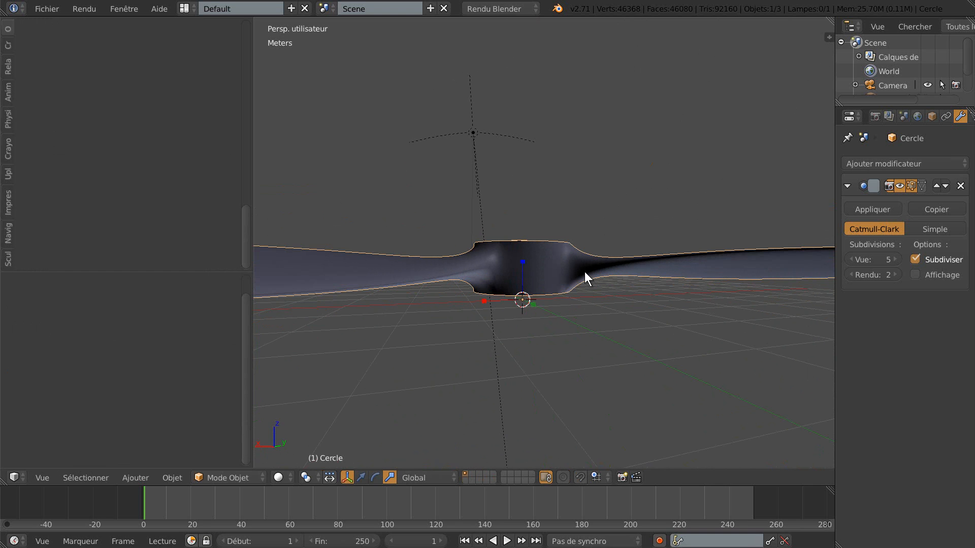
{"action": "middle_click_drag", "start_coordinate": [577, 328], "coordinate": [573, 315]}
{"action": "mouse_move", "coordinate": [583, 278]}
{"action": "middle_mouse_down"}
{"action": "mouse_move", "coordinate": [583, 316]}
{"action": "mouse_move", "coordinate": [576, 292]}
{"action": "middle_mouse_up"}
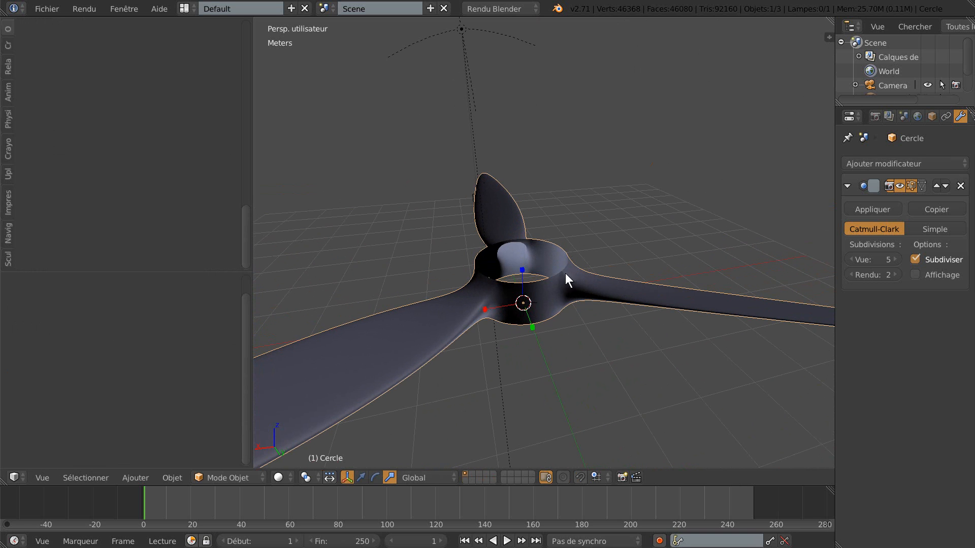
{"action": "mouse_move", "coordinate": [593, 304]}
{"action": "middle_mouse_down"}
{"action": "mouse_move", "coordinate": [580, 326]}
{"action": "mouse_move", "coordinate": [581, 294]}
{"action": "middle_mouse_up"}
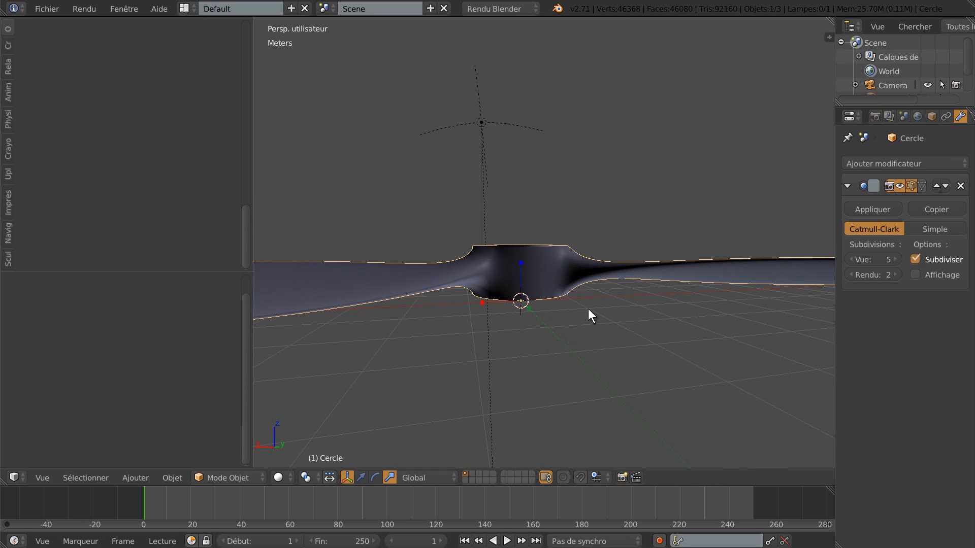
Step: In a wireframe top view, extend the selection with Circle Select to the mid-blade and tip vertices of all three blades
{"action": "key", "text": "Tab"}
{"action": "middle_click_drag", "start_coordinate": [589, 309], "coordinate": [592, 328]}
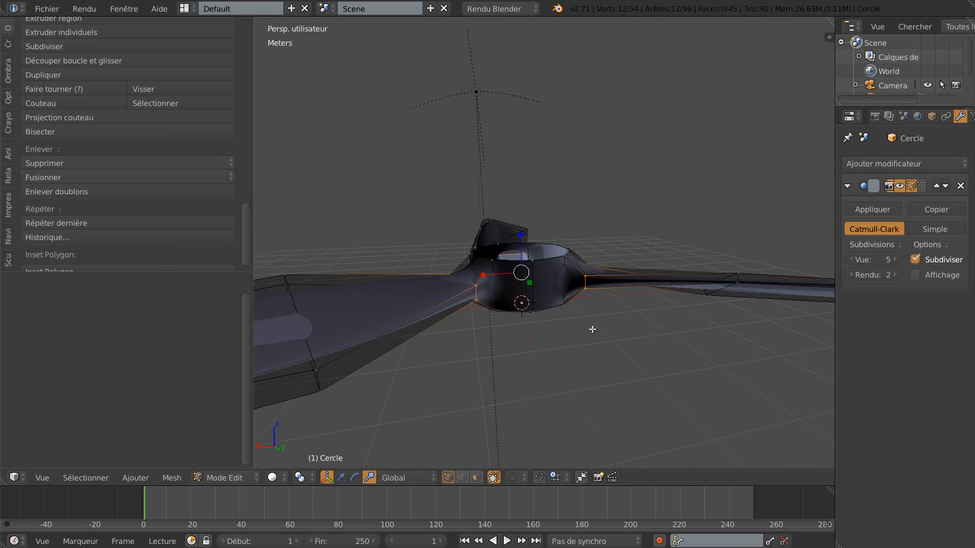
{"action": "key", "text": "KP_7"}
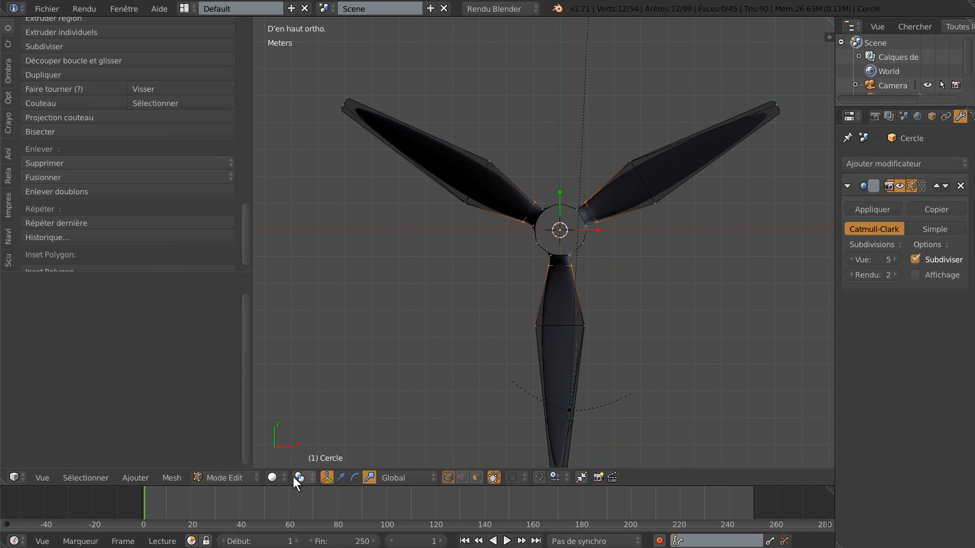
{"action": "left_click", "coordinate": [272, 477]}
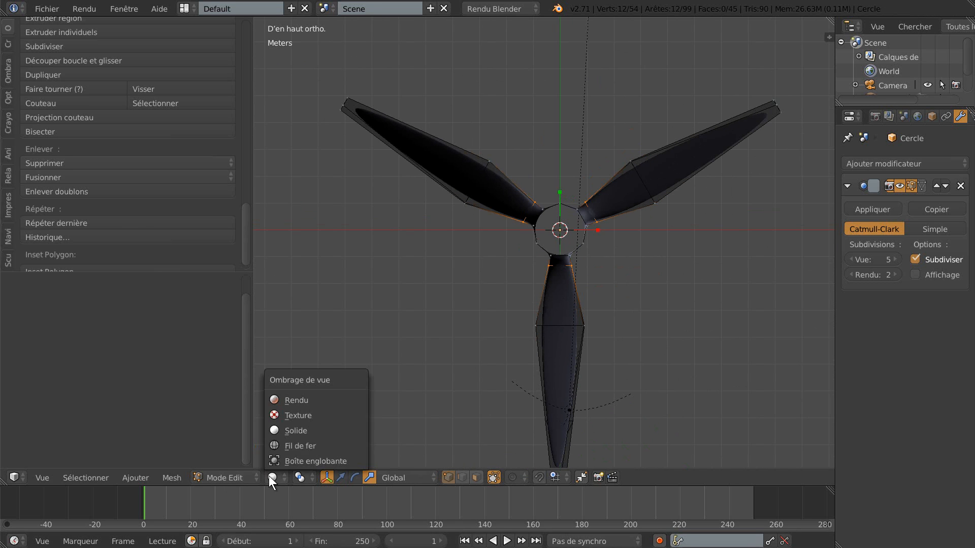
{"action": "left_click", "coordinate": [283, 446]}
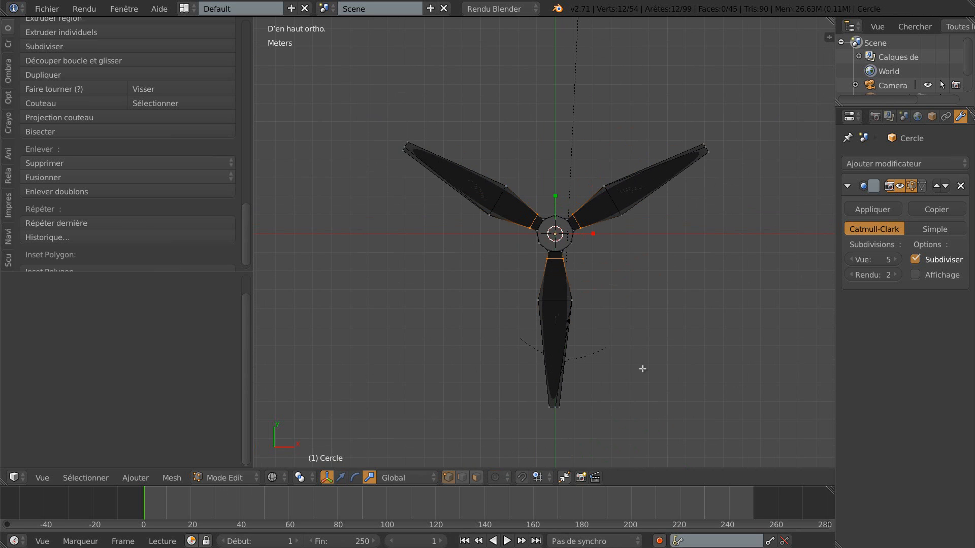
{"action": "key", "text": "c"}
{"action": "left_click_drag", "start_coordinate": [528, 298], "coordinate": [586, 302]}
{"action": "left_click_drag", "start_coordinate": [544, 391], "coordinate": [562, 398]}
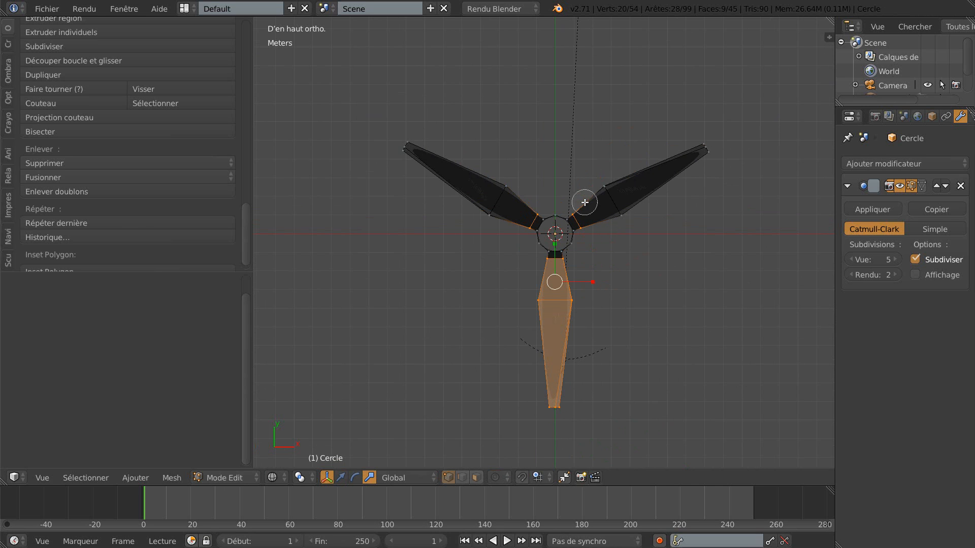
{"action": "mouse_move", "coordinate": [582, 206]}
{"action": "left_mouse_down"}
{"action": "mouse_move", "coordinate": [584, 216]}
{"action": "mouse_move", "coordinate": [625, 211]}
{"action": "mouse_move", "coordinate": [611, 183]}
{"action": "mouse_move", "coordinate": [694, 148]}
{"action": "mouse_move", "coordinate": [700, 156]}
{"action": "left_mouse_up"}
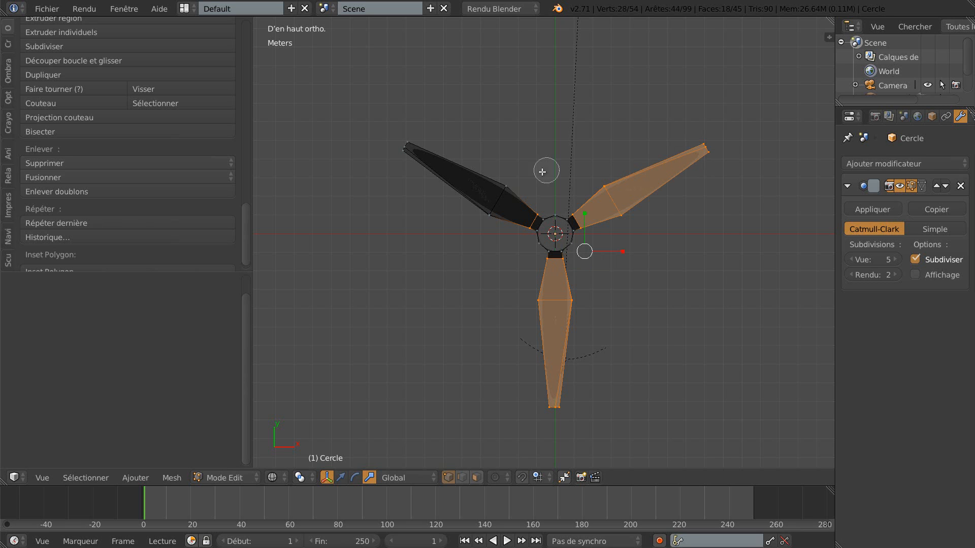
{"action": "mouse_move", "coordinate": [505, 188]}
{"action": "left_mouse_down"}
{"action": "mouse_move", "coordinate": [479, 217]}
{"action": "mouse_move", "coordinate": [467, 165]}
{"action": "mouse_move", "coordinate": [414, 147]}
{"action": "left_mouse_up"}
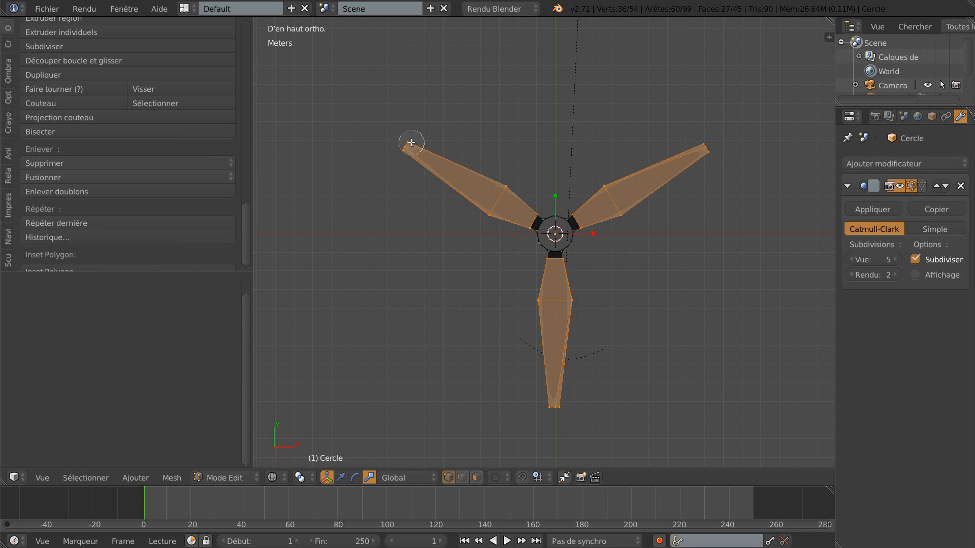
{"action": "key", "text": "Escape"}
Step: Return to solid shading and raise the selected blades about 16.89 cm along Z relative to the hub
{"action": "mouse_move", "coordinate": [675, 305]}
{"action": "middle_mouse_down"}
{"action": "mouse_move", "coordinate": [716, 298]}
{"action": "mouse_move", "coordinate": [746, 232]}
{"action": "middle_mouse_up"}
{"action": "scroll", "coordinate": [561, 311], "scroll_direction": "up", "scroll_amount": 2}
{"action": "scroll", "coordinate": [609, 322], "scroll_direction": "up", "scroll_amount": 2}
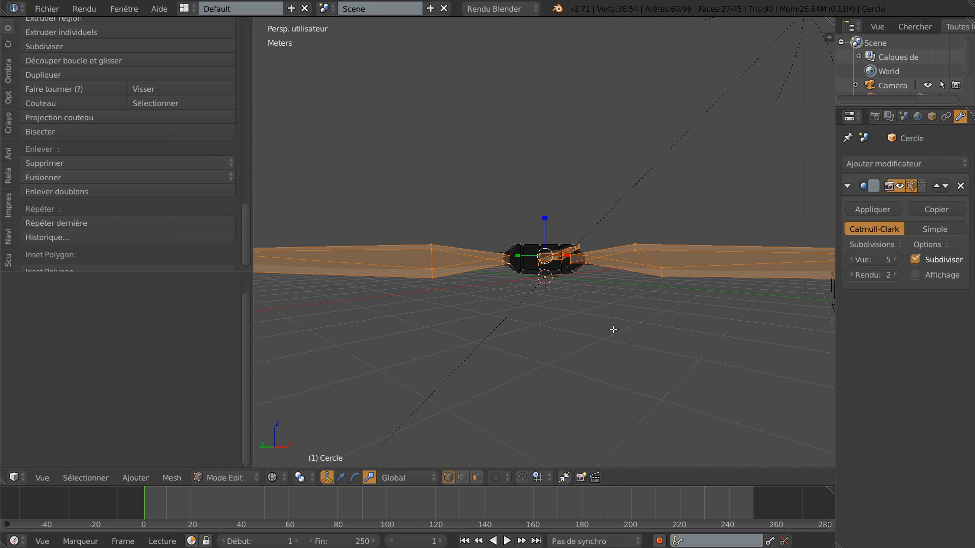
{"action": "key", "text": "z"}
{"action": "middle_click_drag", "start_coordinate": [613, 330], "coordinate": [619, 333]}
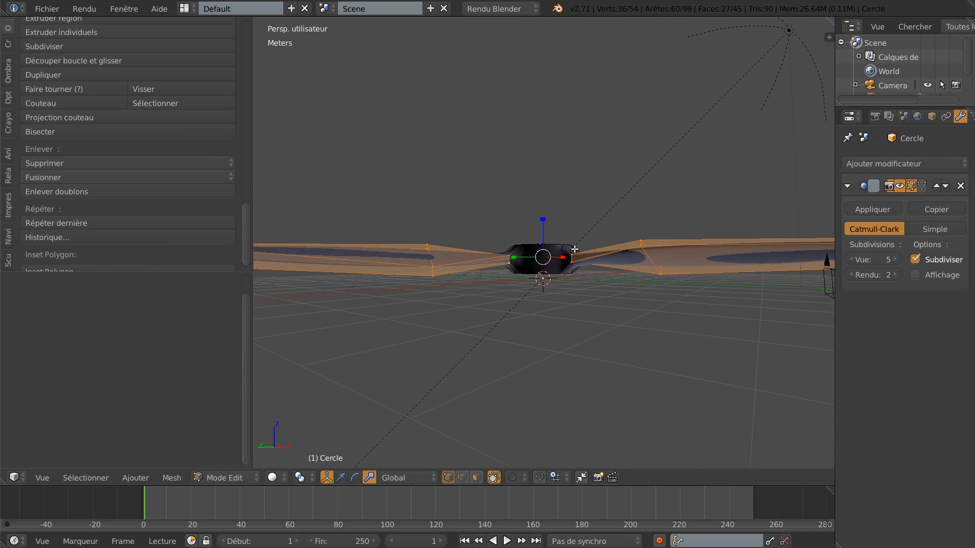
{"action": "left_click", "coordinate": [340, 477]}
{"action": "left_click_drag", "start_coordinate": [546, 221], "coordinate": [551, 217]}
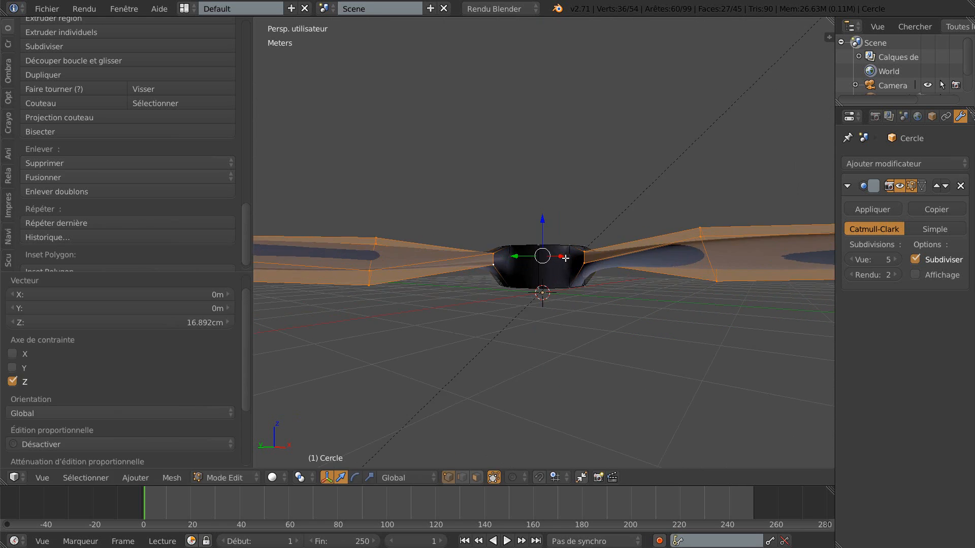
Step: Return to Object Mode, widen the 3D view and examine the overall shape of the smoothed propeller
{"action": "key", "text": "Tab"}
{"action": "middle_click_drag", "start_coordinate": [566, 281], "coordinate": [599, 311]}
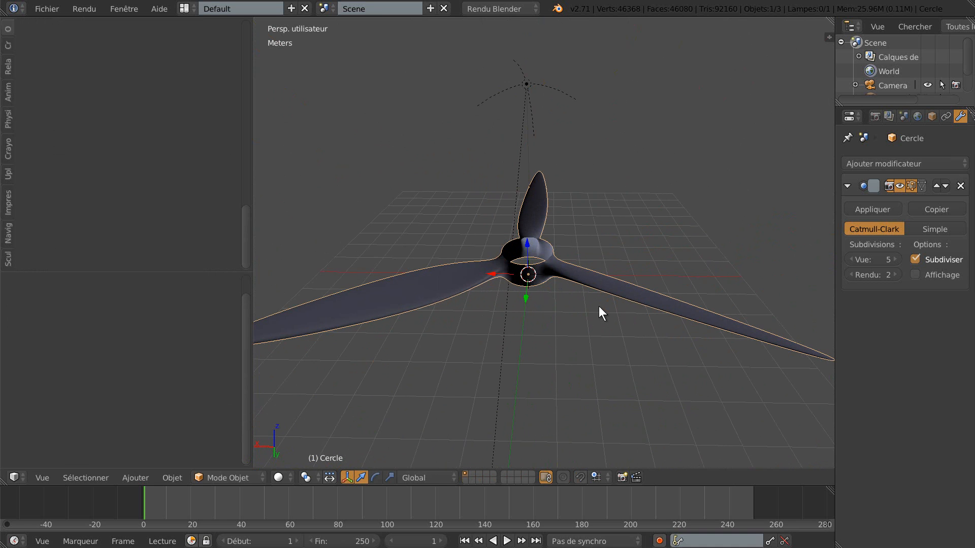
{"action": "scroll", "coordinate": [599, 306], "scroll_direction": "down", "scroll_amount": 2}
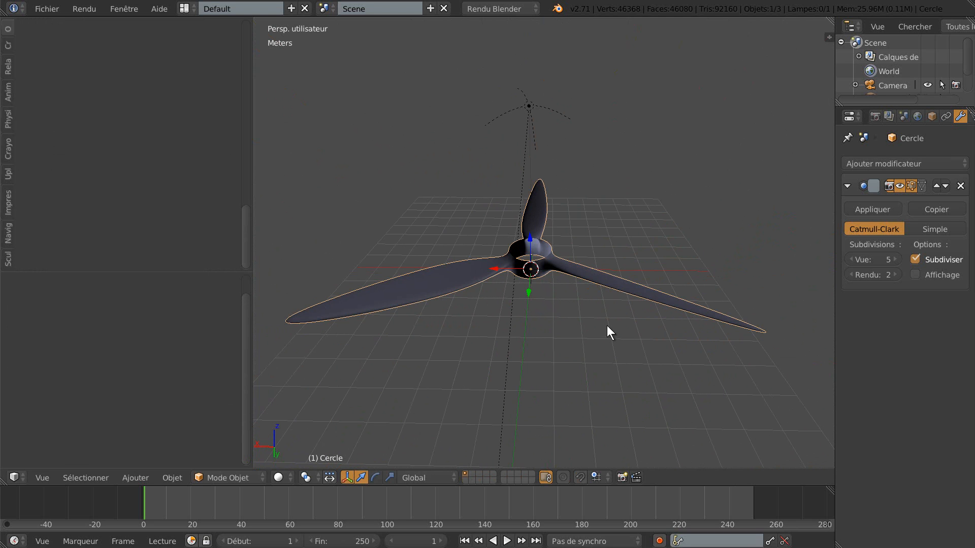
{"action": "middle_click_drag", "start_coordinate": [607, 334], "coordinate": [532, 351]}
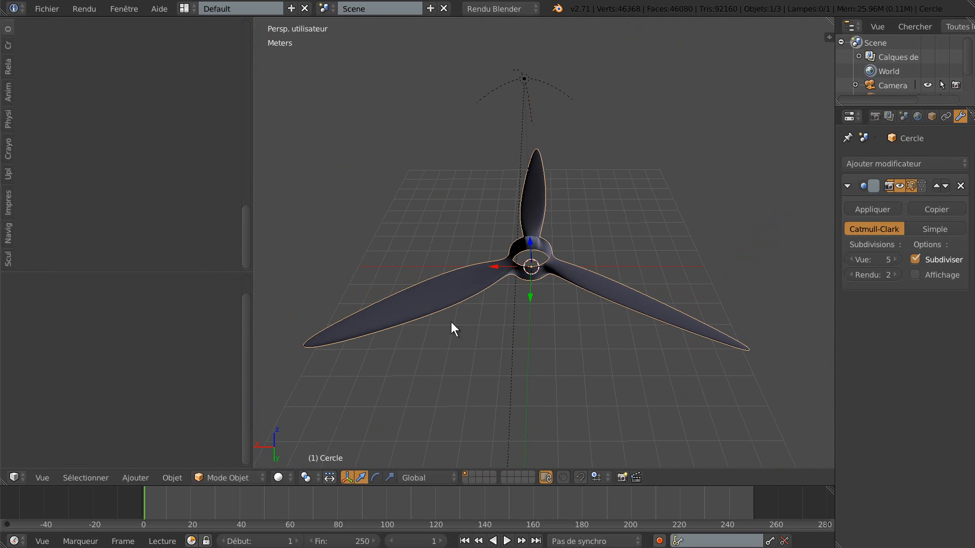
{"action": "left_click_drag", "start_coordinate": [254, 168], "coordinate": [55, 189]}
{"action": "scroll", "coordinate": [221, 238], "scroll_direction": "down", "scroll_amount": 2}
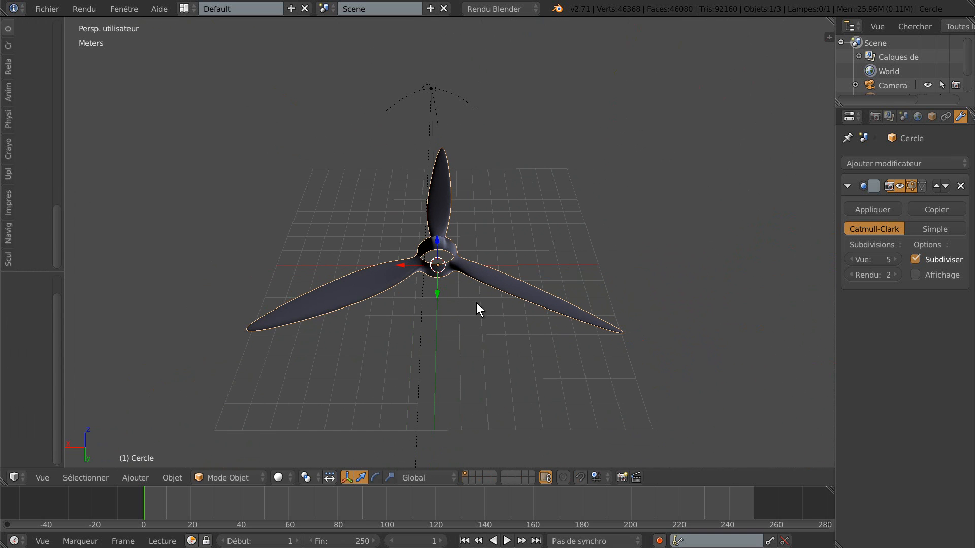
{"action": "scroll", "coordinate": [553, 193], "scroll_direction": "up", "scroll_amount": 1}
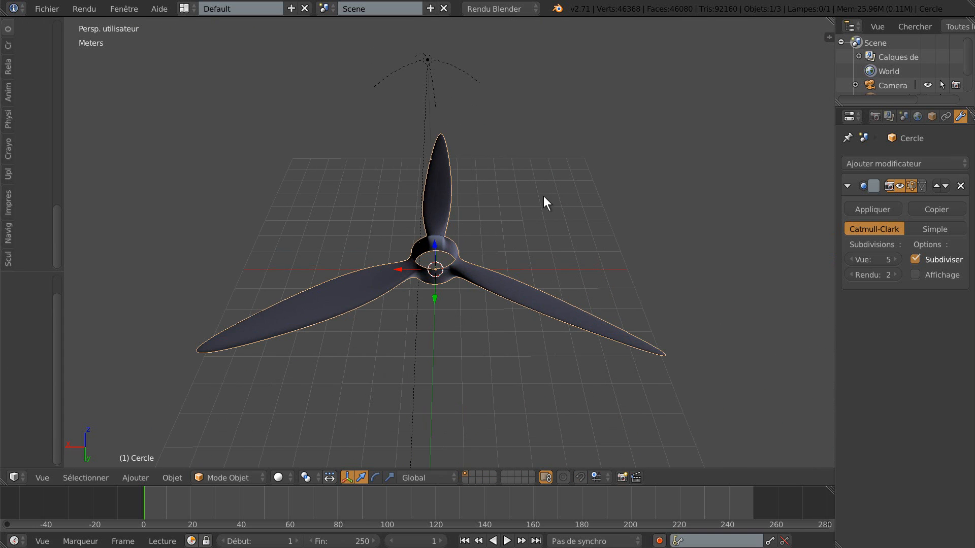
{"action": "middle_click_drag", "start_coordinate": [544, 196], "coordinate": [589, 196], "text": "shift"}
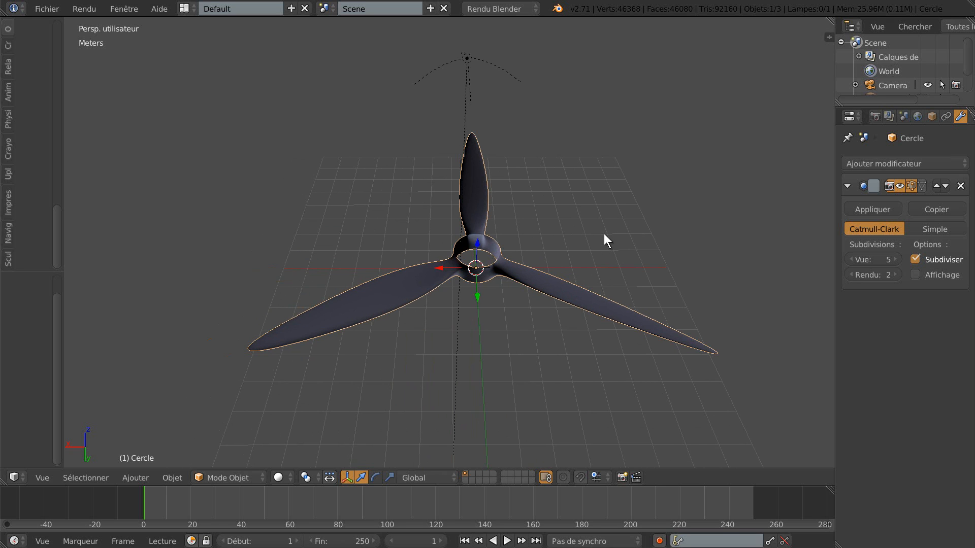
{"action": "scroll", "coordinate": [605, 236], "scroll_direction": "up", "scroll_amount": 1}
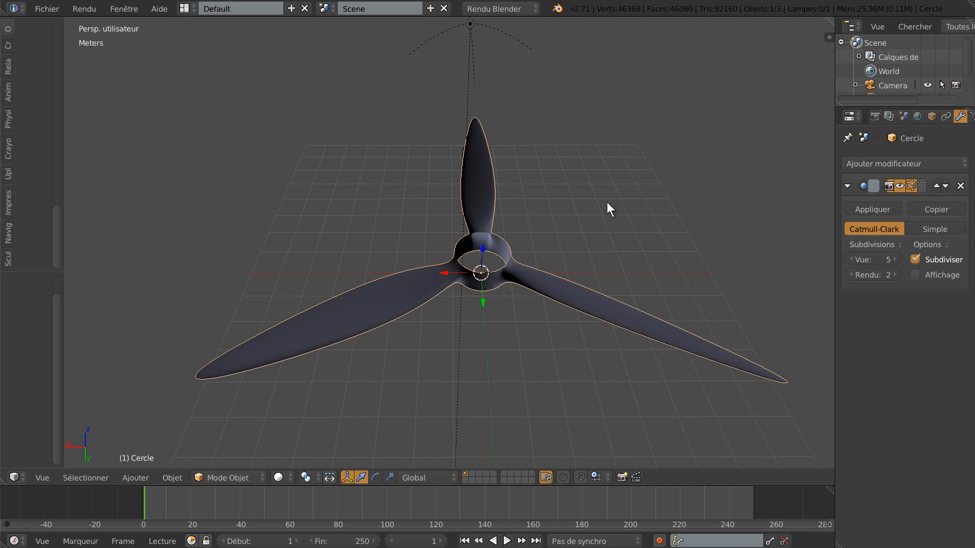
{"action": "scroll", "coordinate": [607, 202], "scroll_direction": "up", "scroll_amount": 2}
{"action": "scroll", "coordinate": [608, 203], "scroll_direction": "down", "scroll_amount": 2}
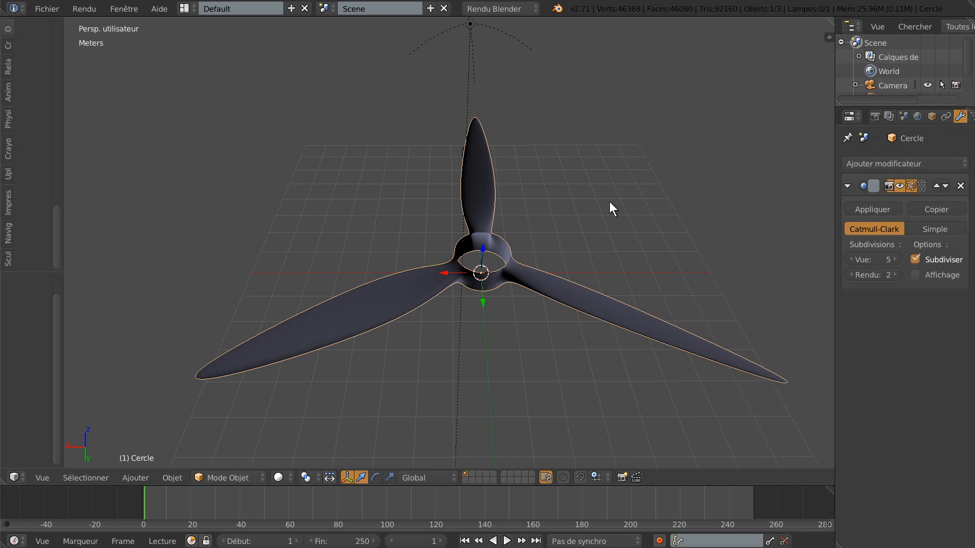